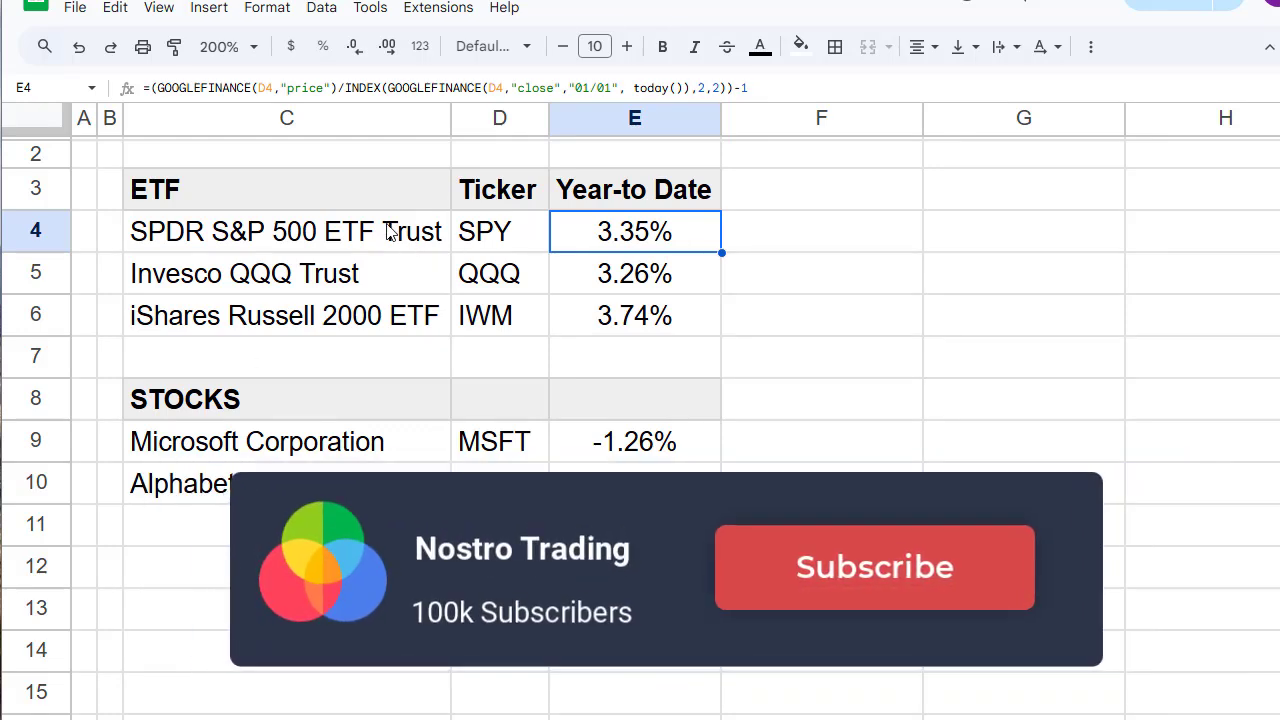
- Review the ETF heading, the three ETF names and the SPY, QQQ and IWM tickers
left_click(306, 200)
left_click_drag(230, 237, 300, 315)
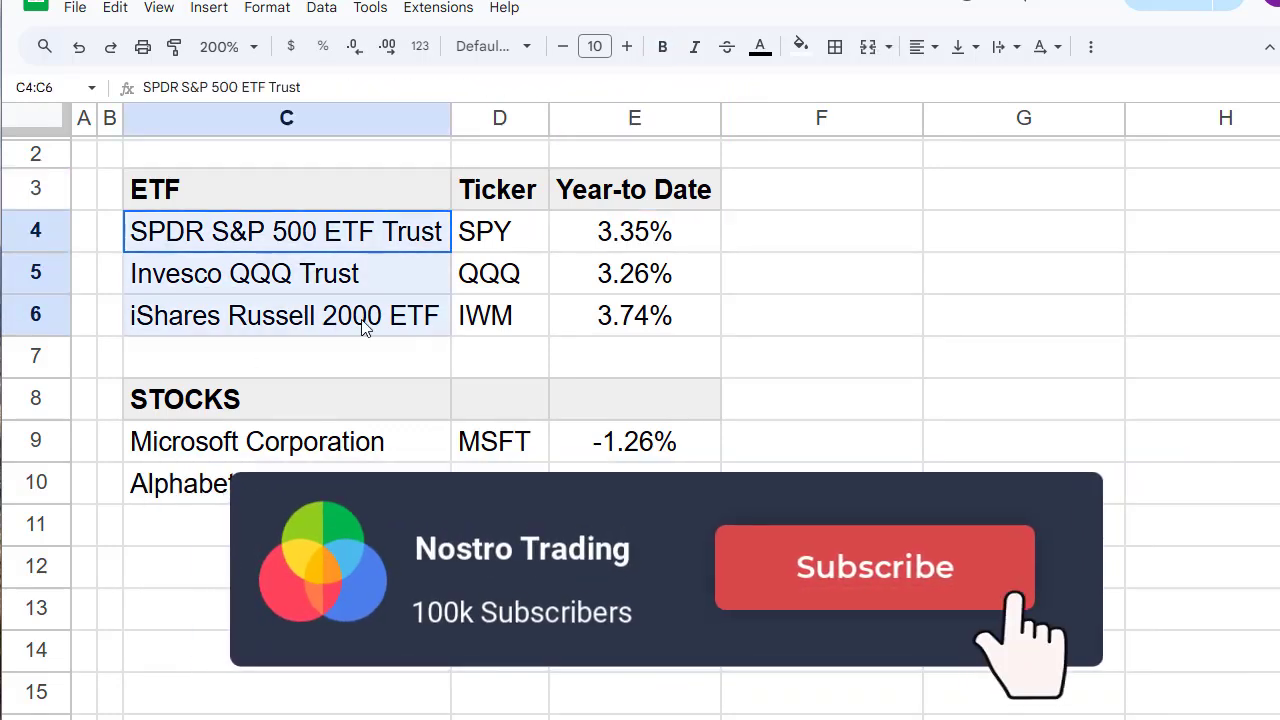
left_click(503, 230)
left_click(511, 265)
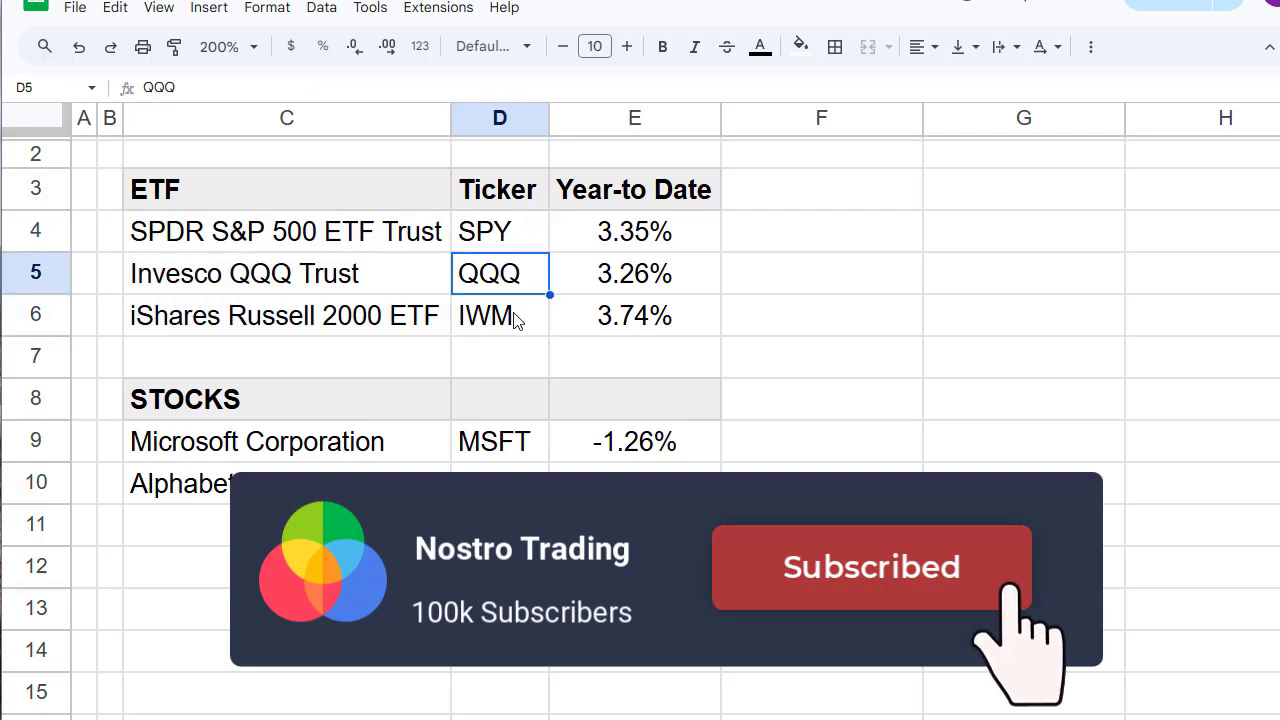
left_click(508, 316)
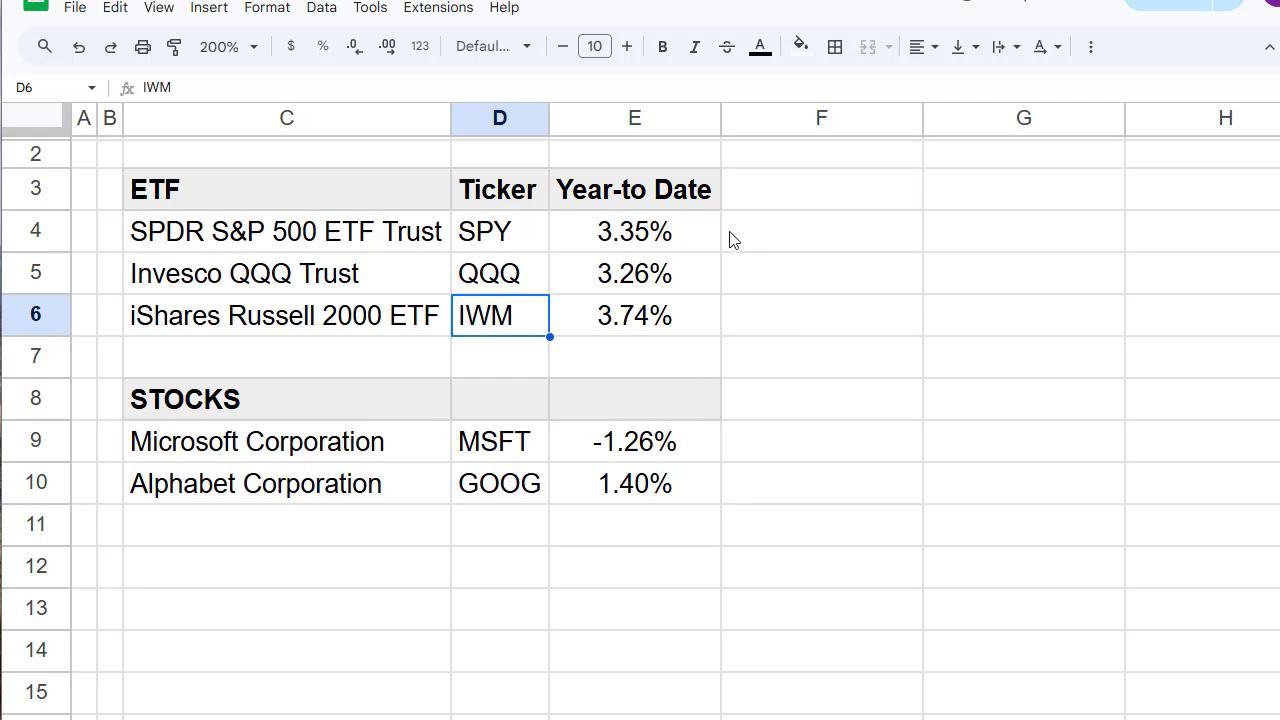
- Inspect SPY's year-to-date formula in E4 without changing it
left_click(668, 201)
left_click(660, 224)
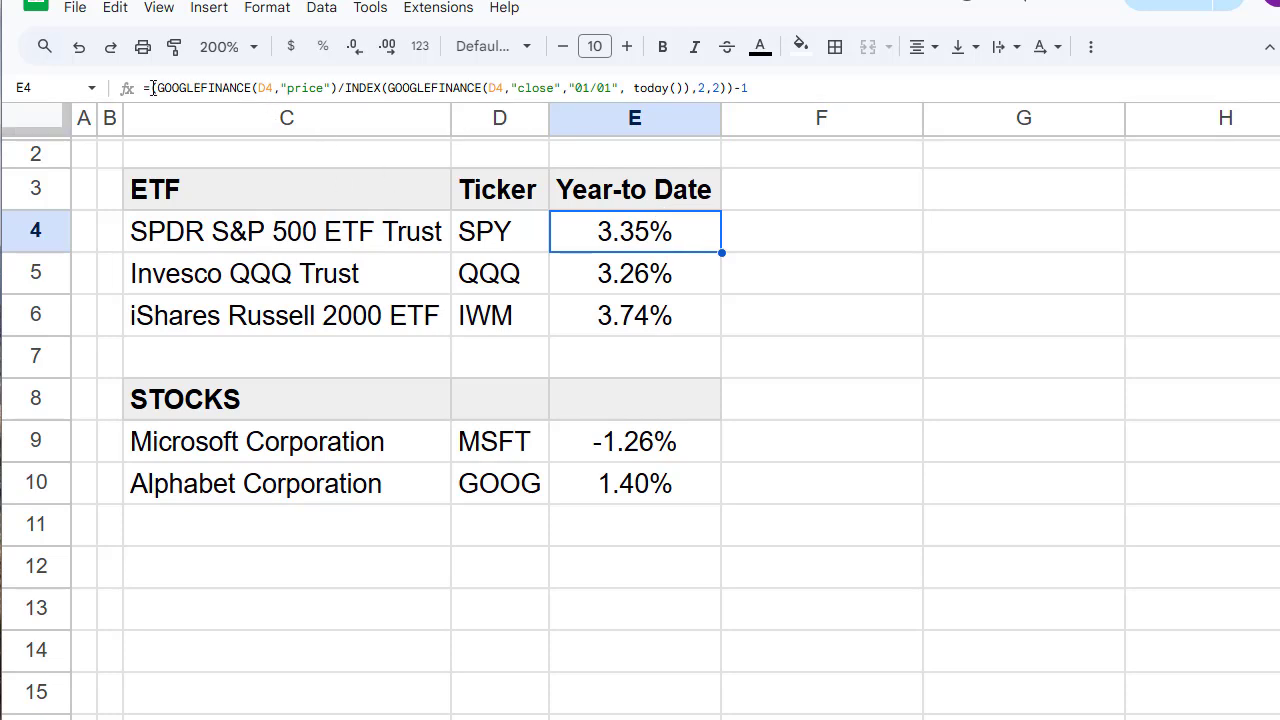
left_click_drag(152, 88, 767, 98)
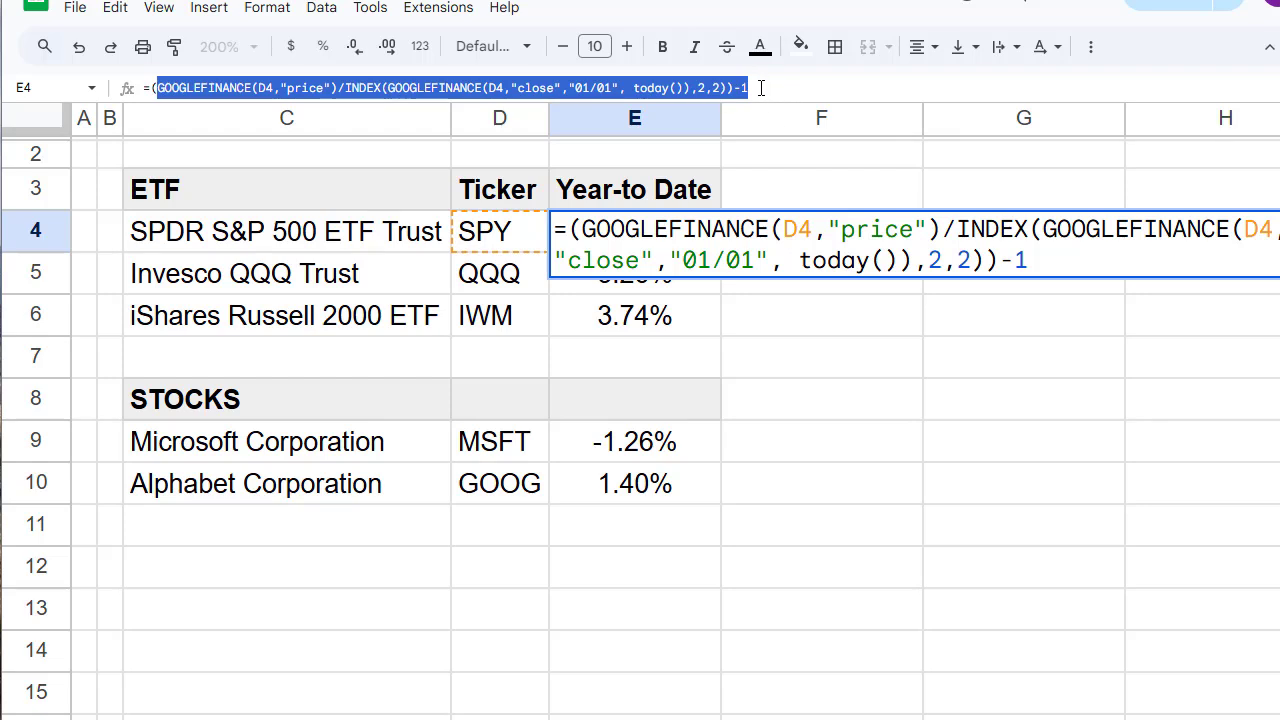
left_click(765, 84)
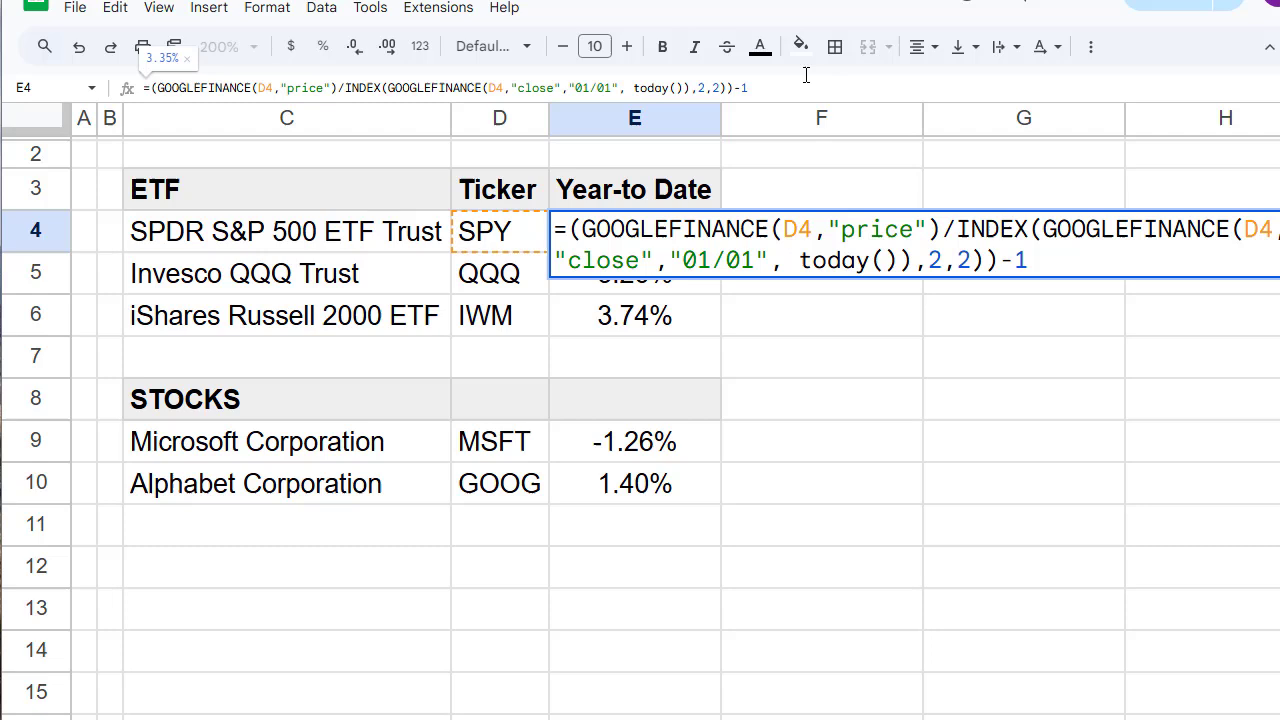
key("Escape")
- Copy the current-price part of E4's GOOGLEFINANCE formula
left_click(786, 248)
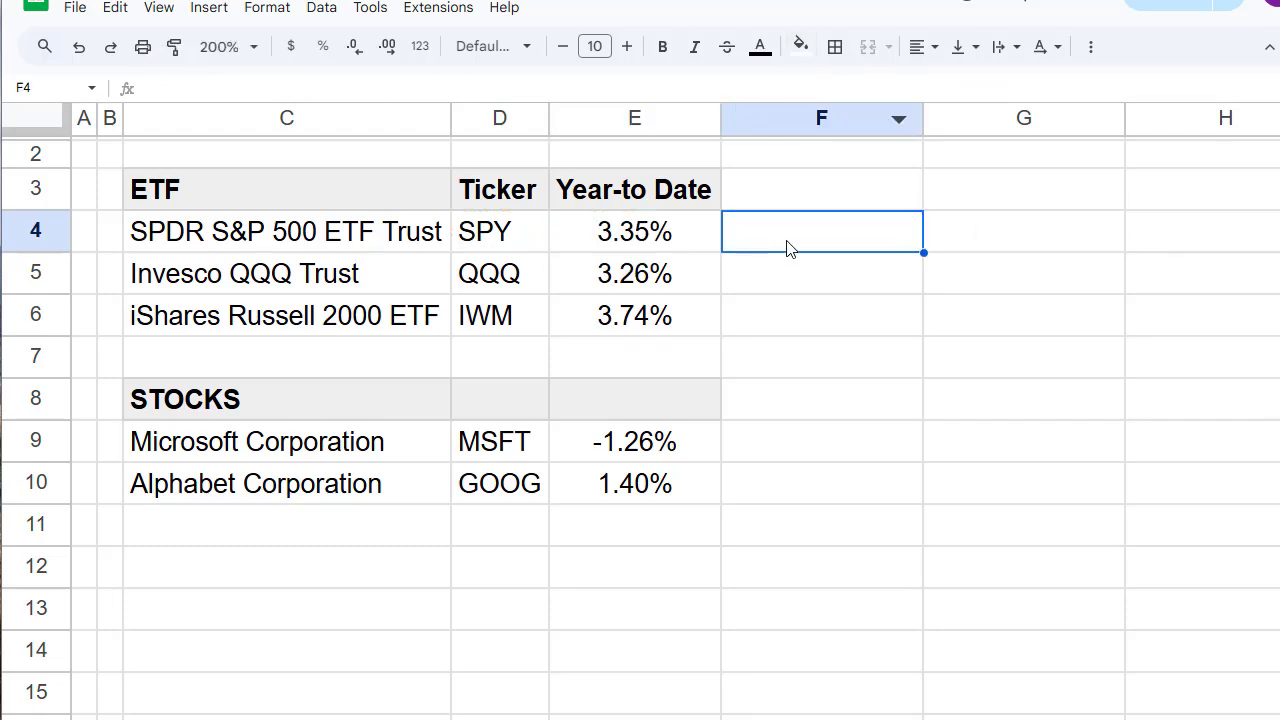
left_click(689, 248)
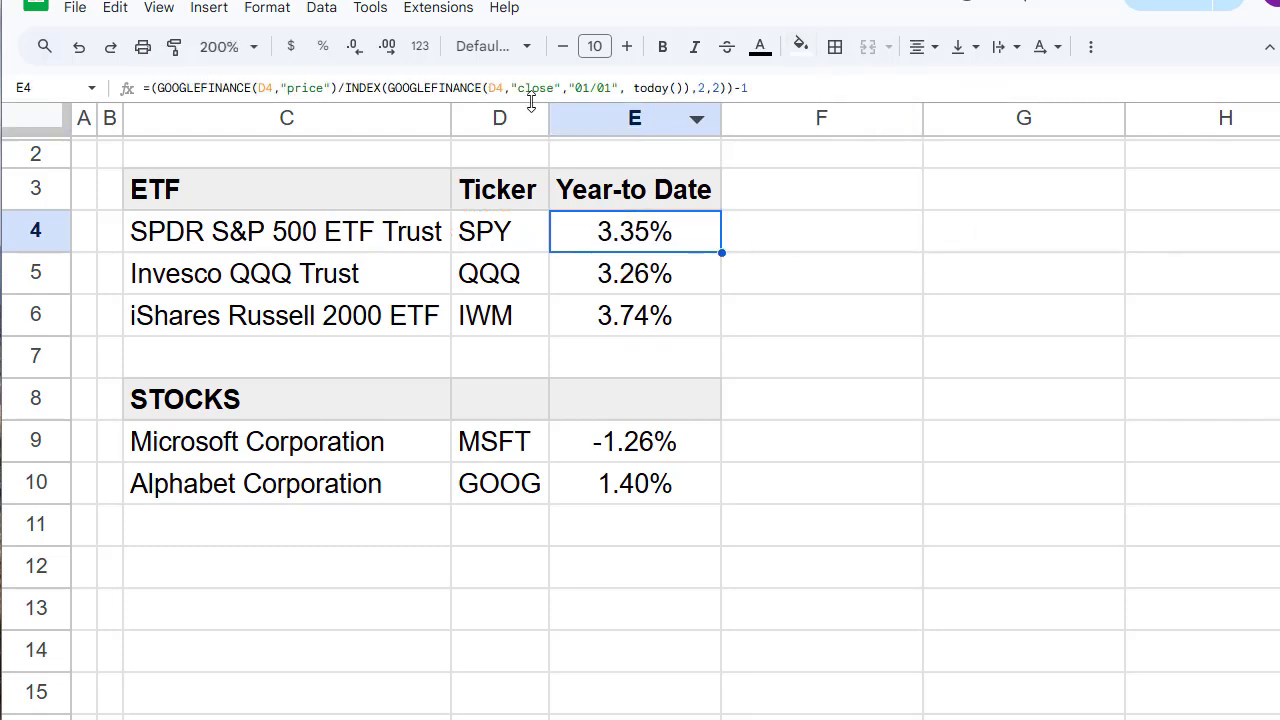
left_click(335, 88)
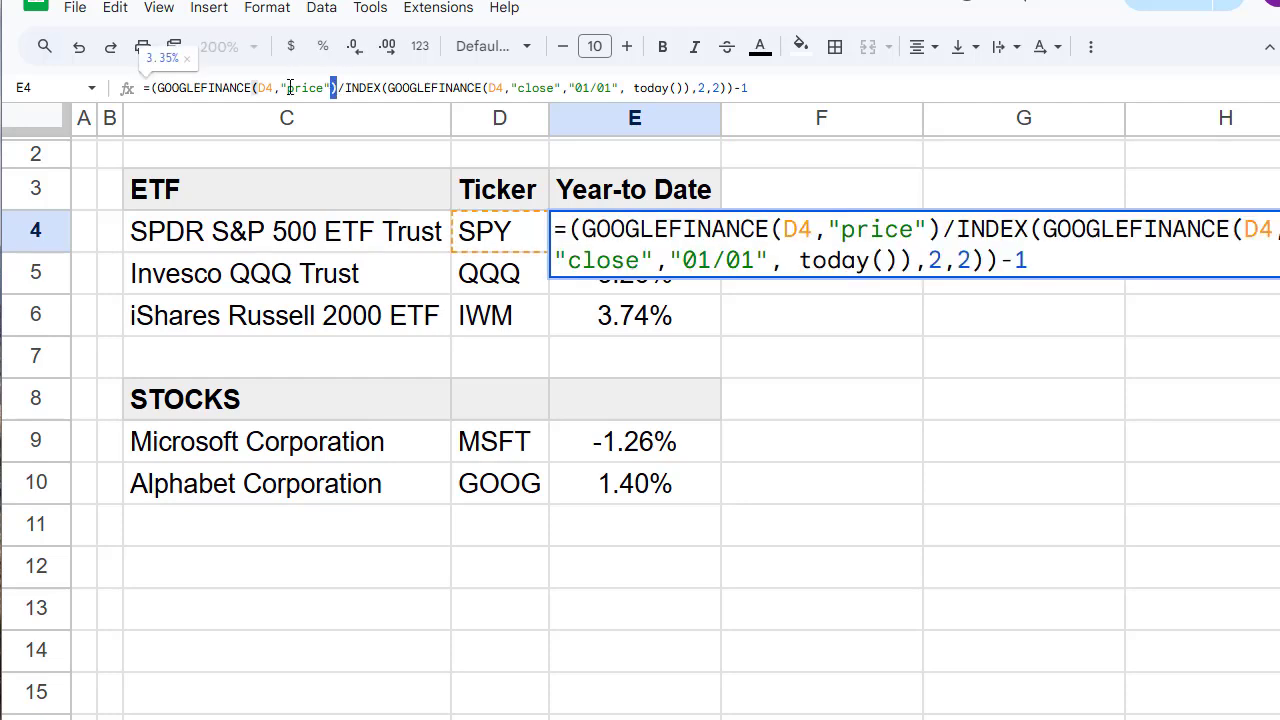
left_click(158, 88, "shift")
key("ctrl+c")
key("Escape")
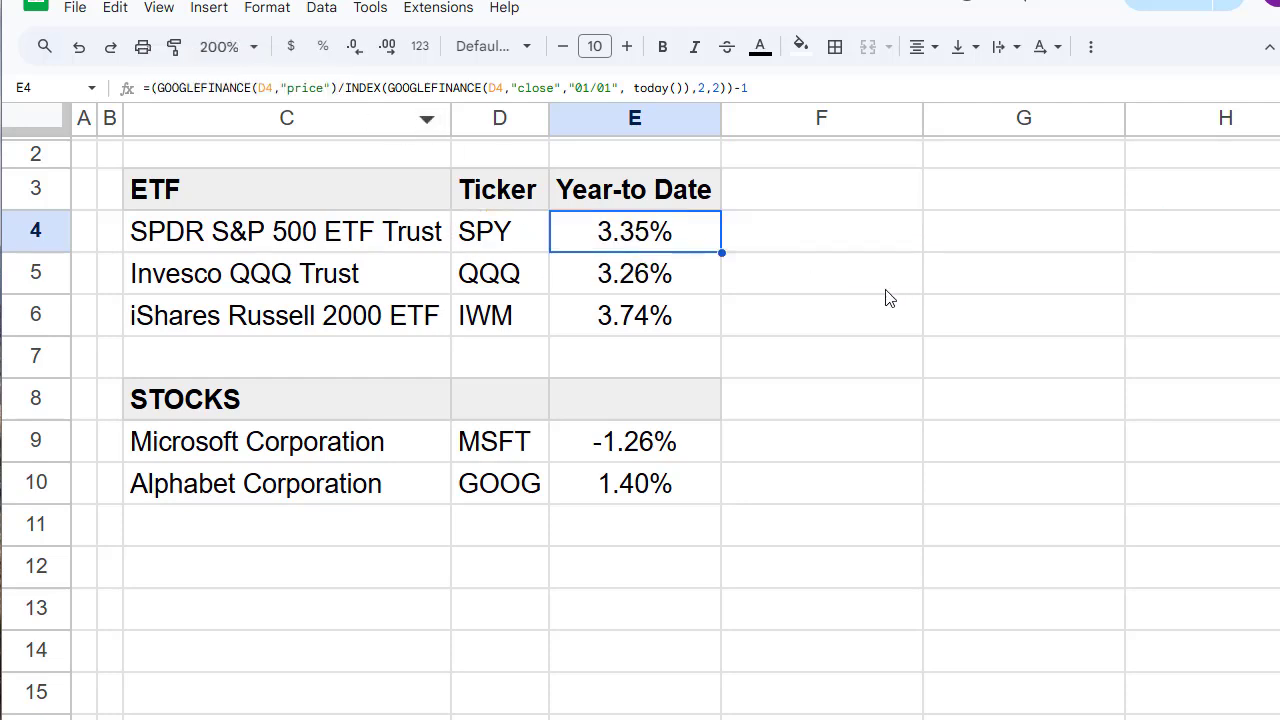
- Paste the current-price function into F4 as a formula prefixed with =
left_click(831, 244)
left_click(743, 86)
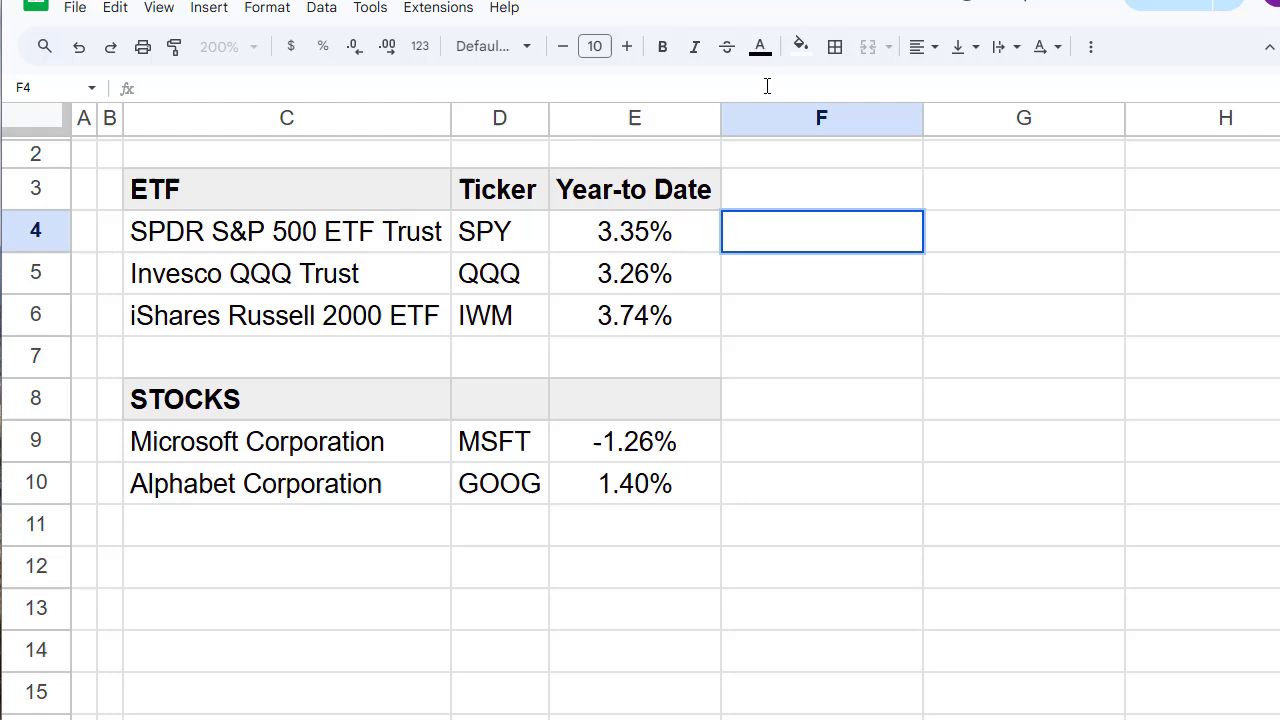
key("ctrl+v")
key("Home")
type("=")
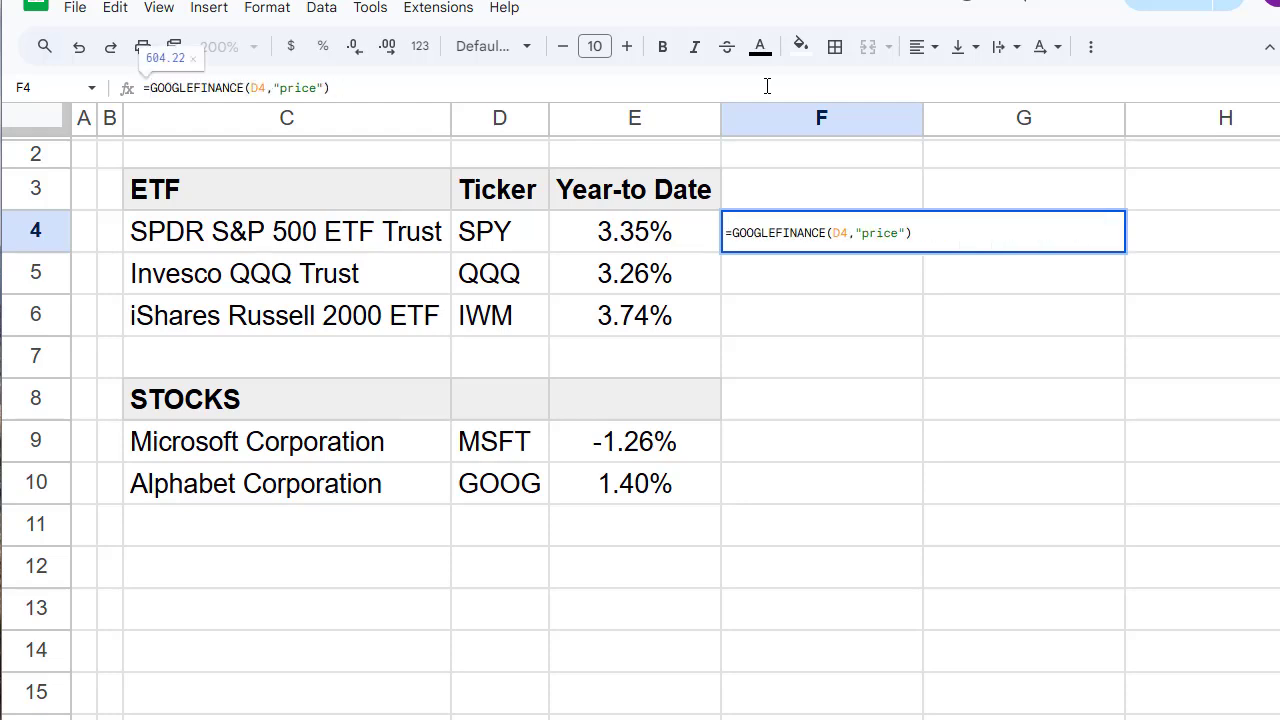
key("Return")
- Move the 604.22 price into G4 and label F4 'Current Price'
left_click(905, 232)
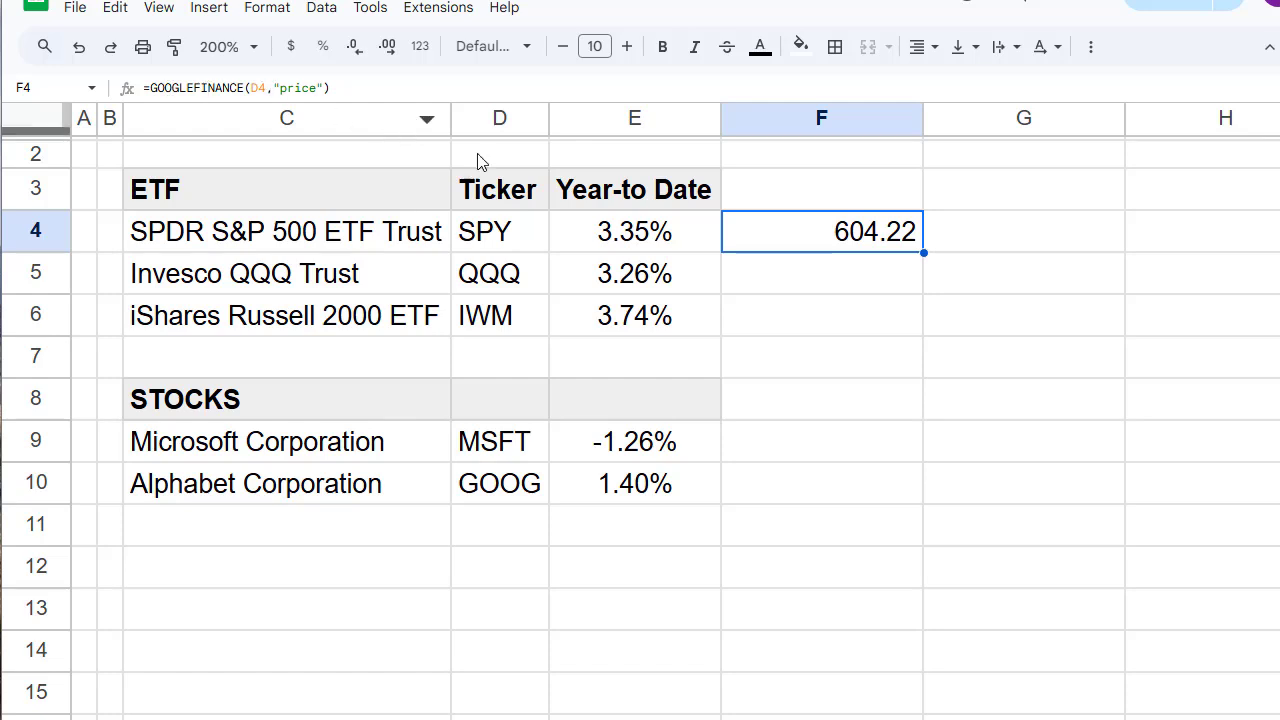
left_click_drag(869, 246, 949, 246)
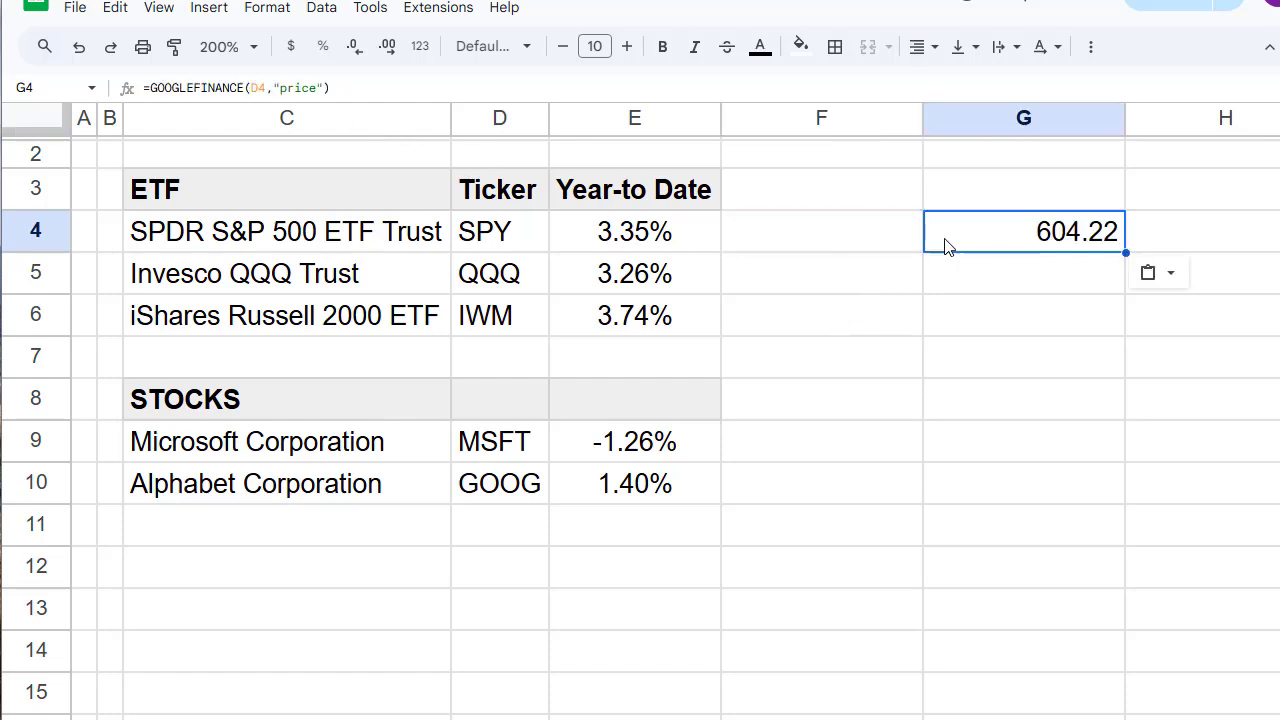
left_click(871, 244)
type("Current ")
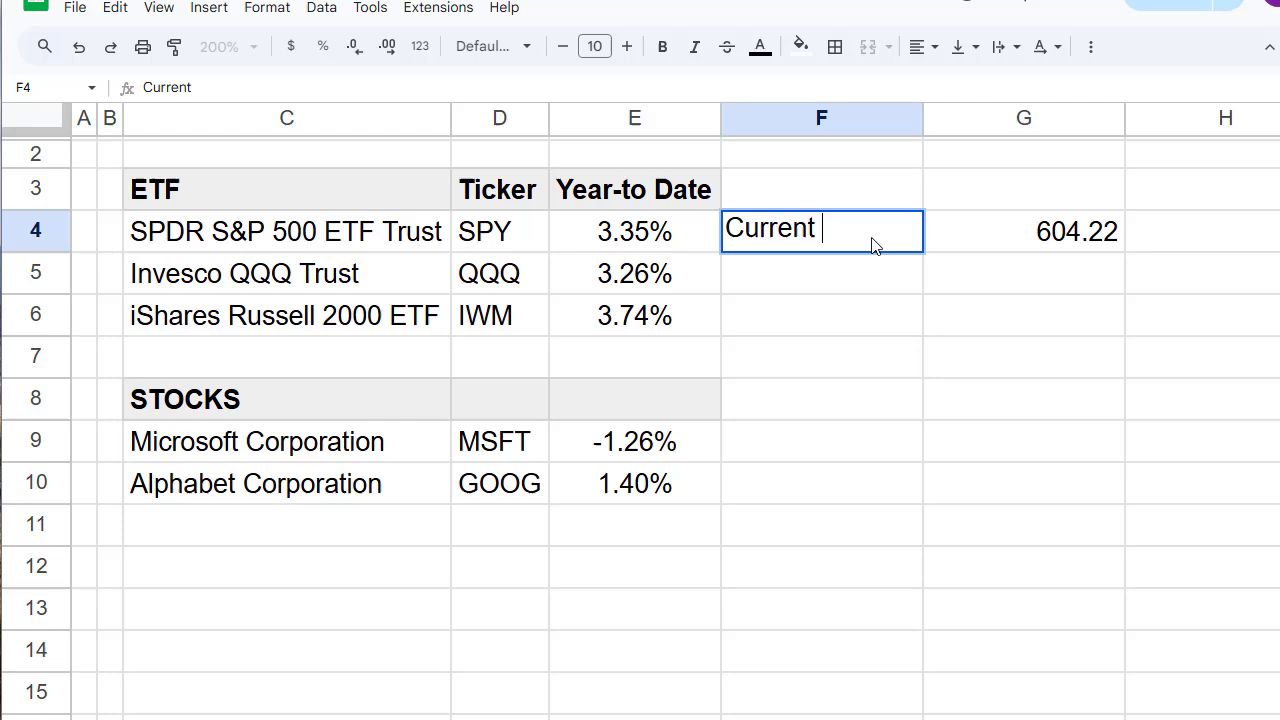
type("Price")
key("Return")
- Copy the closing-history GOOGLEFINANCE part of E4's formula into G5, prefixed with =
left_click(640, 230)
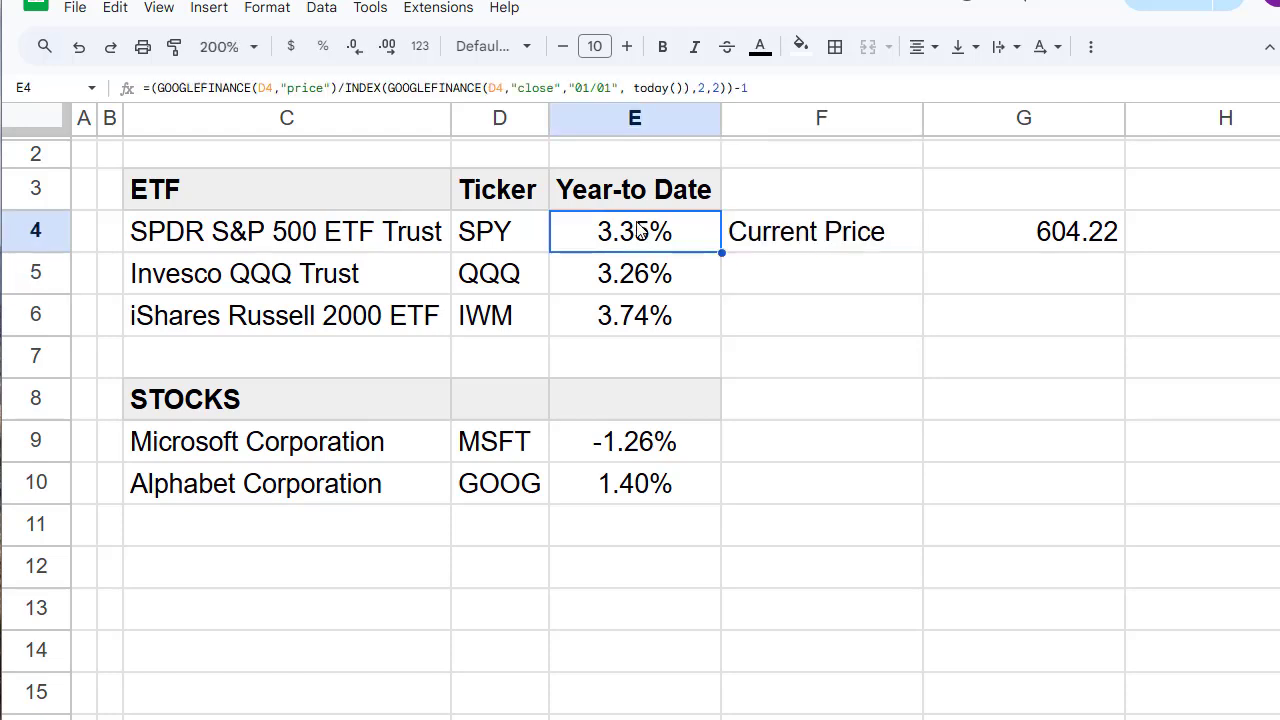
left_click_drag(388, 87, 692, 91)
key("ctrl+c")
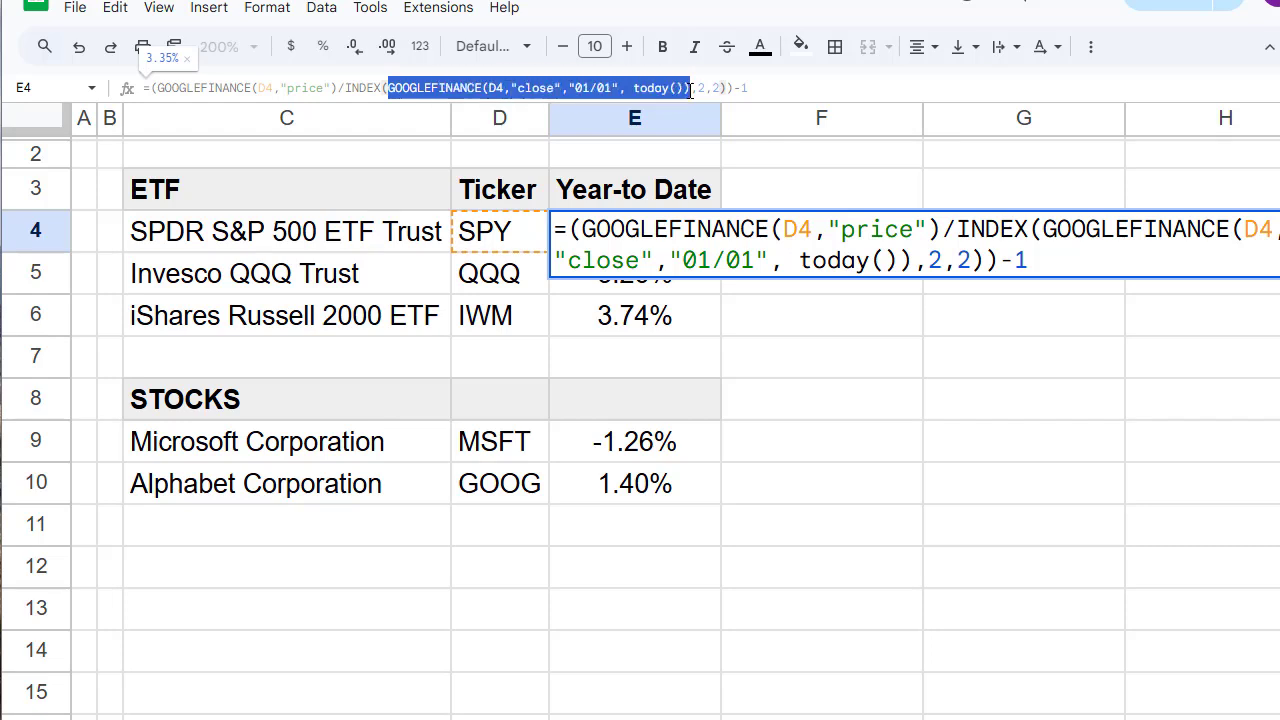
key("Escape")
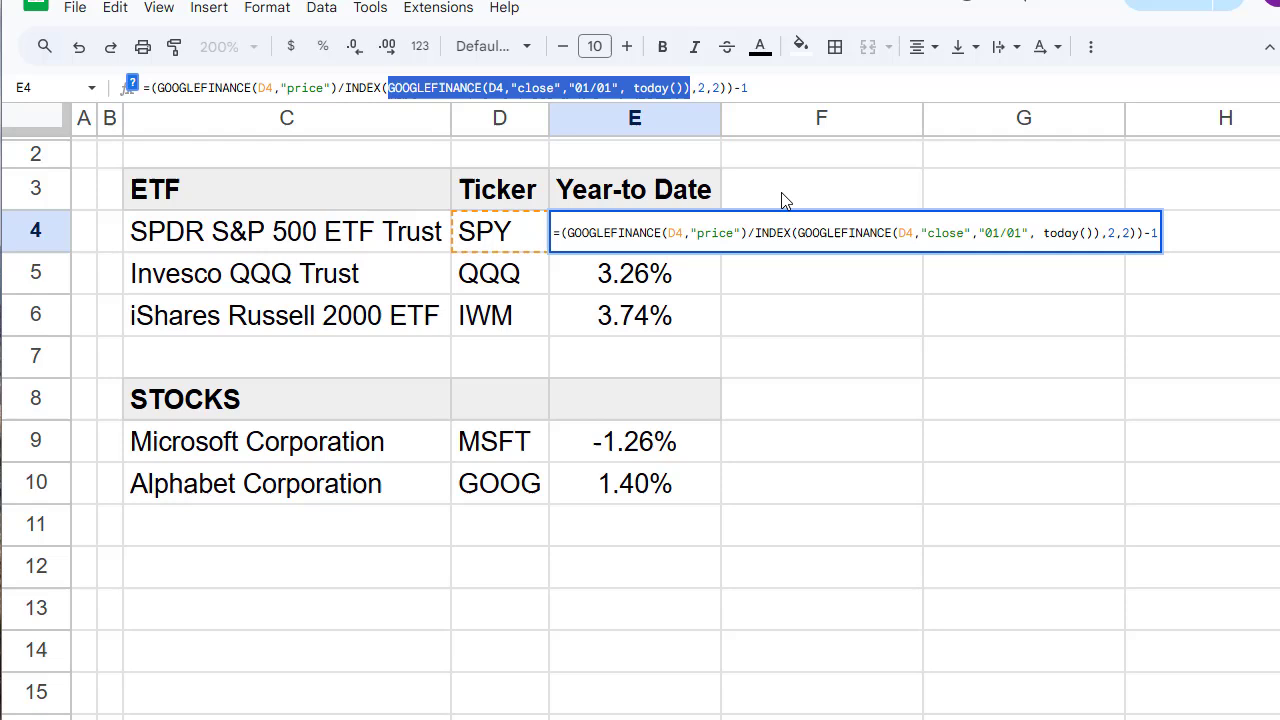
left_click(812, 274)
key("Right")
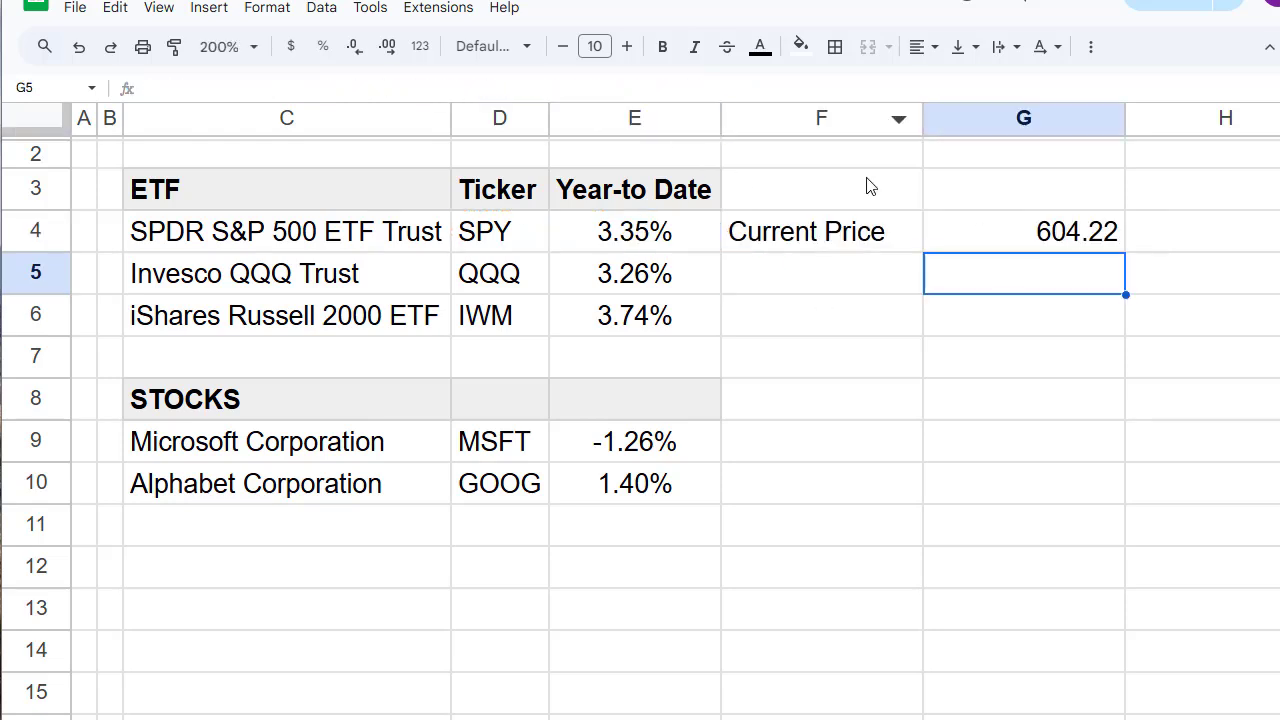
key("ctrl+v")
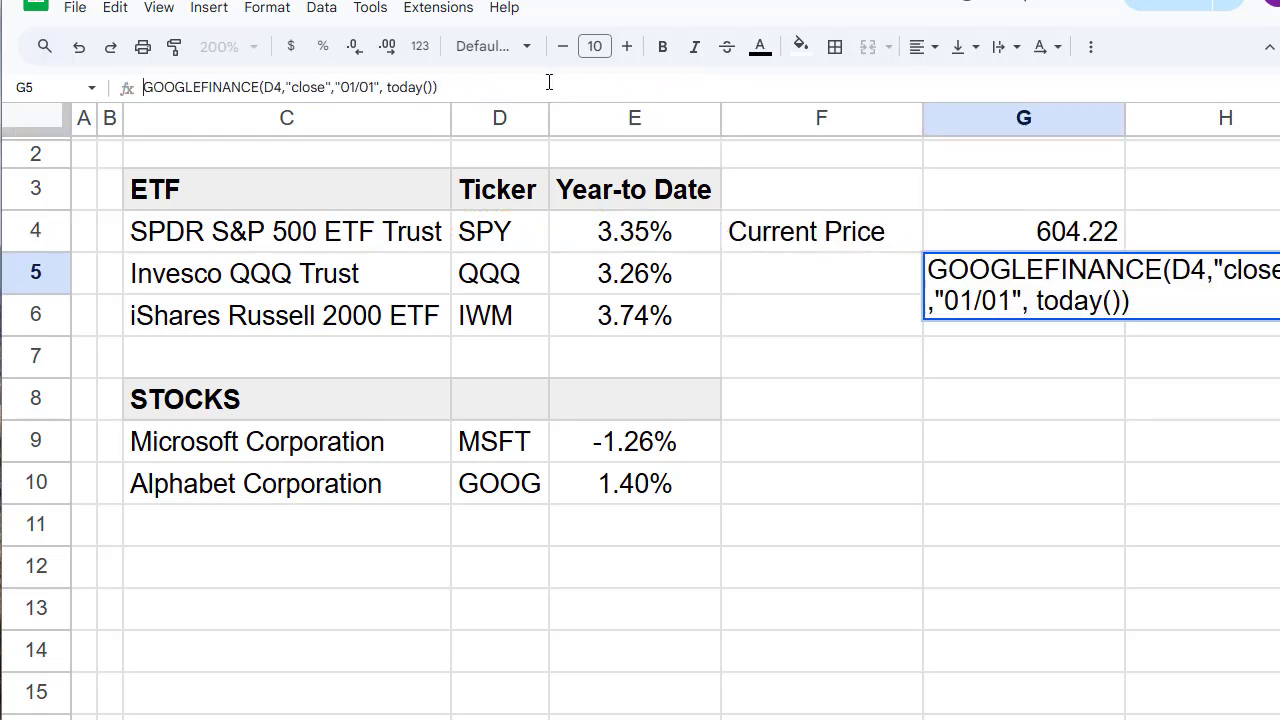
type("=")
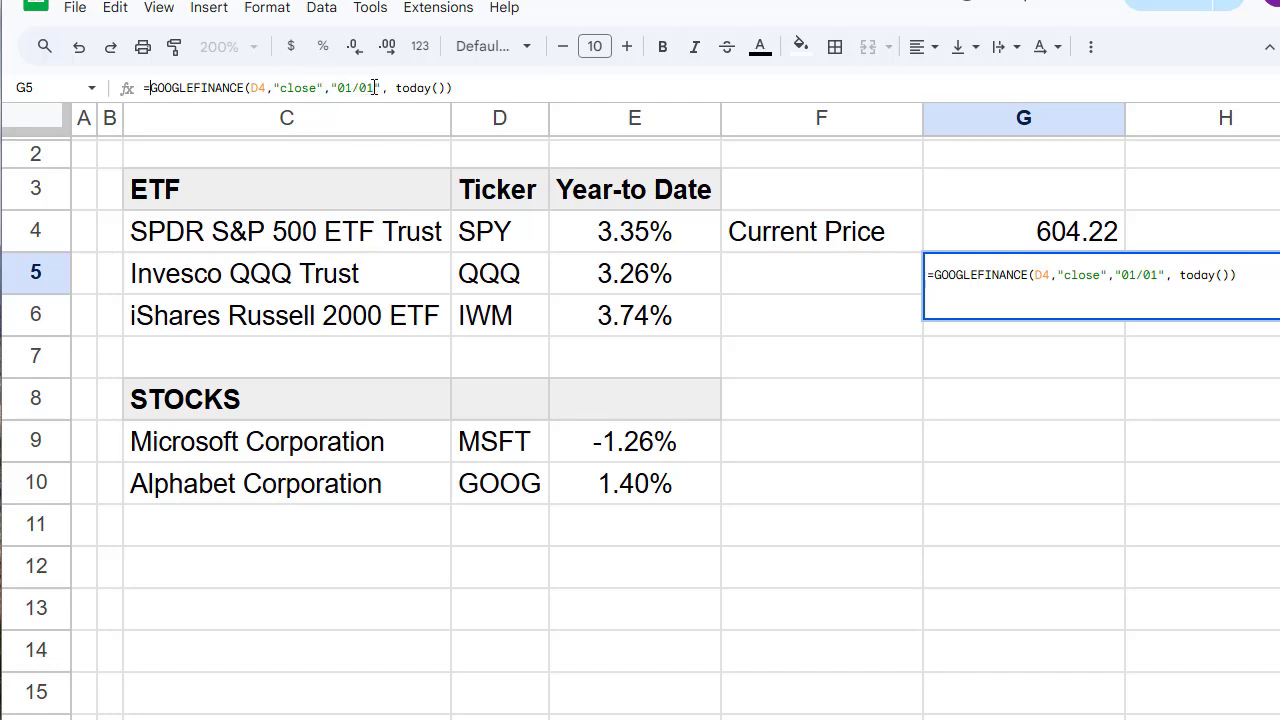
- Check the 01/01 start date in G5's formula and commit it to spill SPY's daily closes
double_click(368, 88)
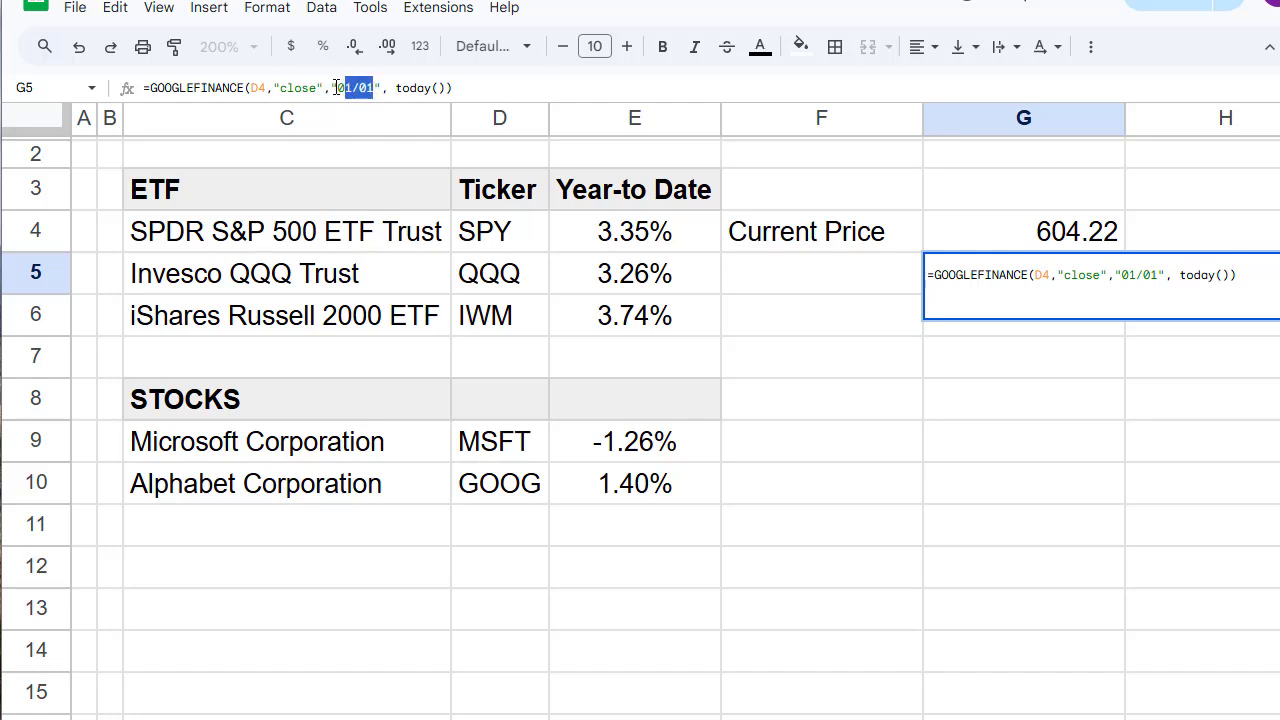
left_click(437, 88)
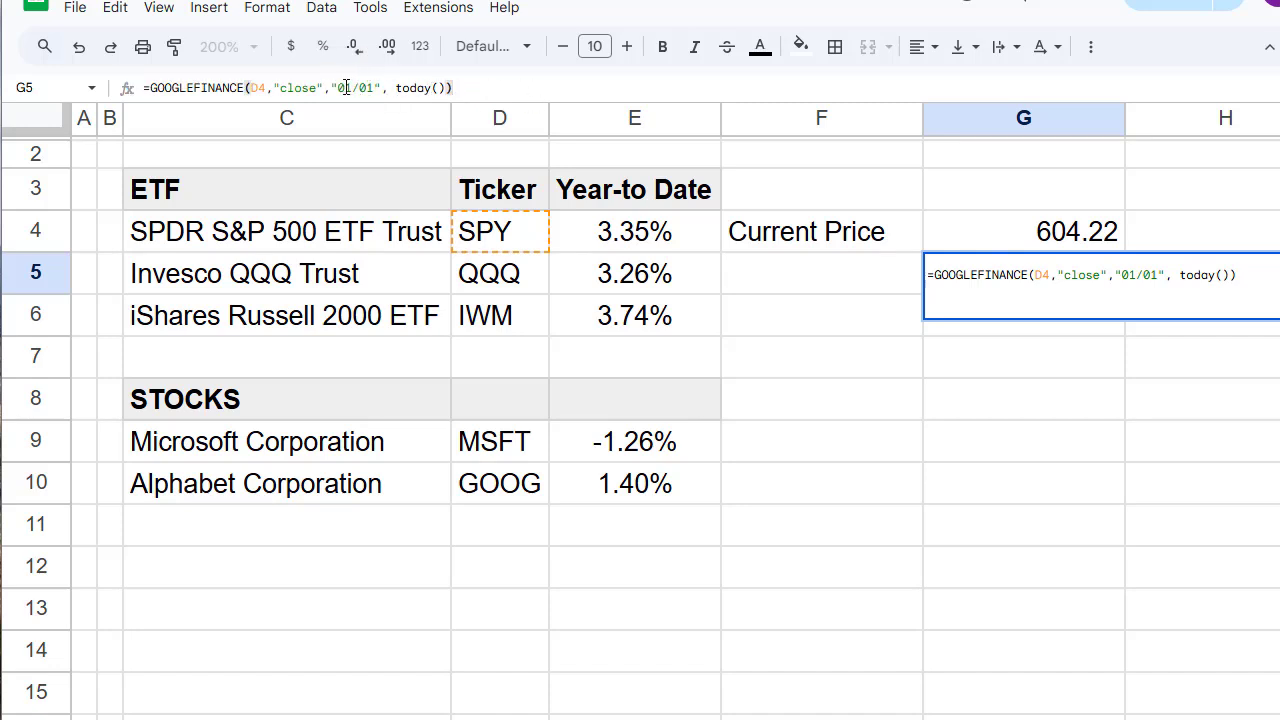
left_click_drag(337, 88, 444, 88)
left_click(398, 88)
left_click(452, 88)
left_click(478, 89)
key("Return")
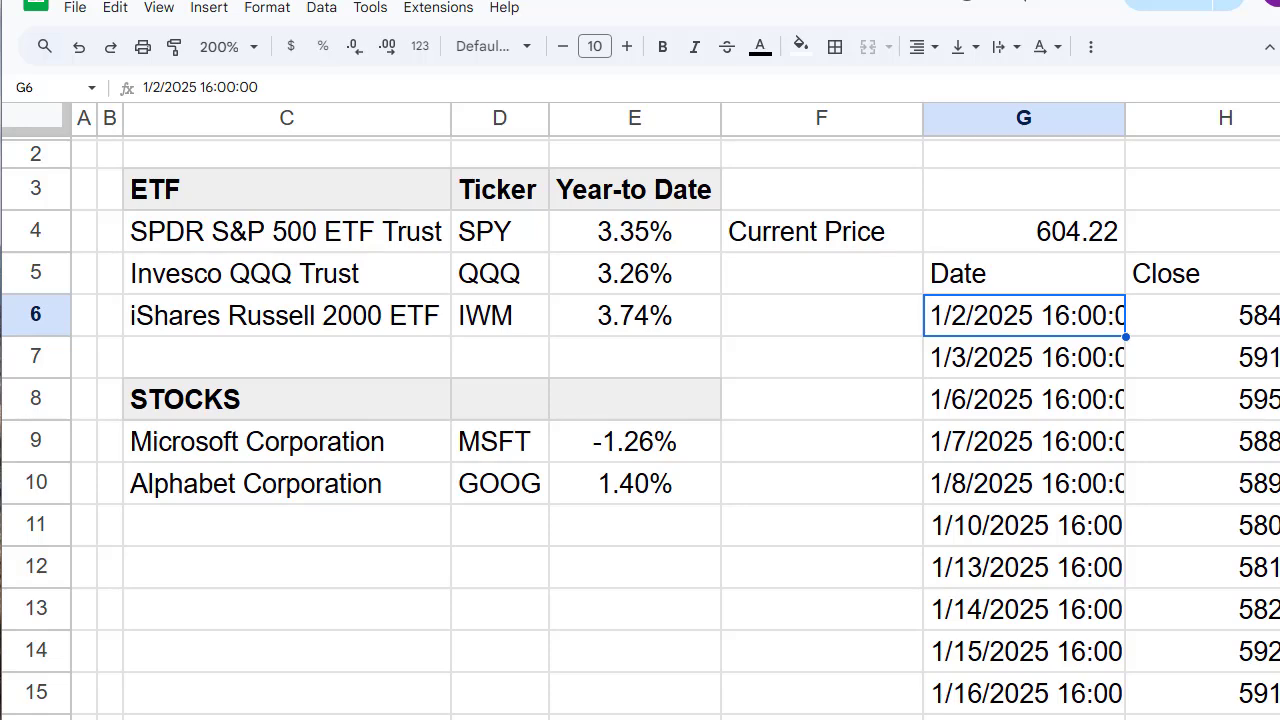
scroll(714, 405, "right", 4)
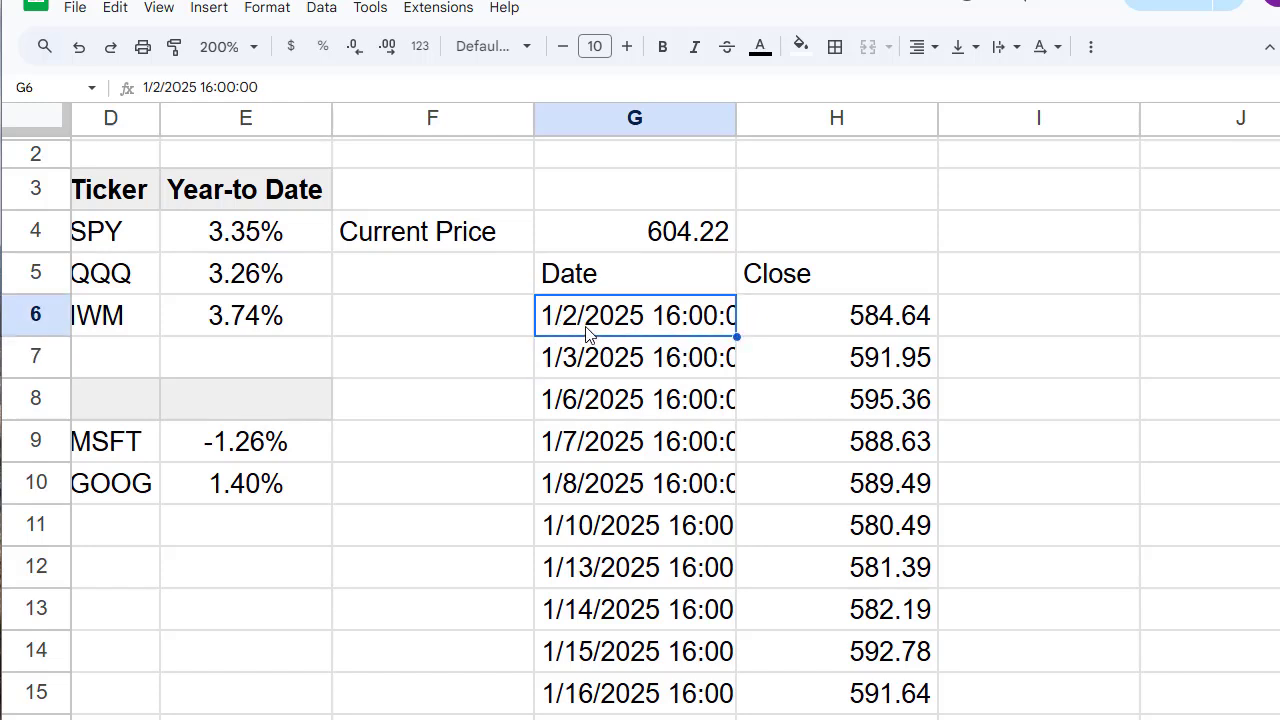
left_click(836, 316)
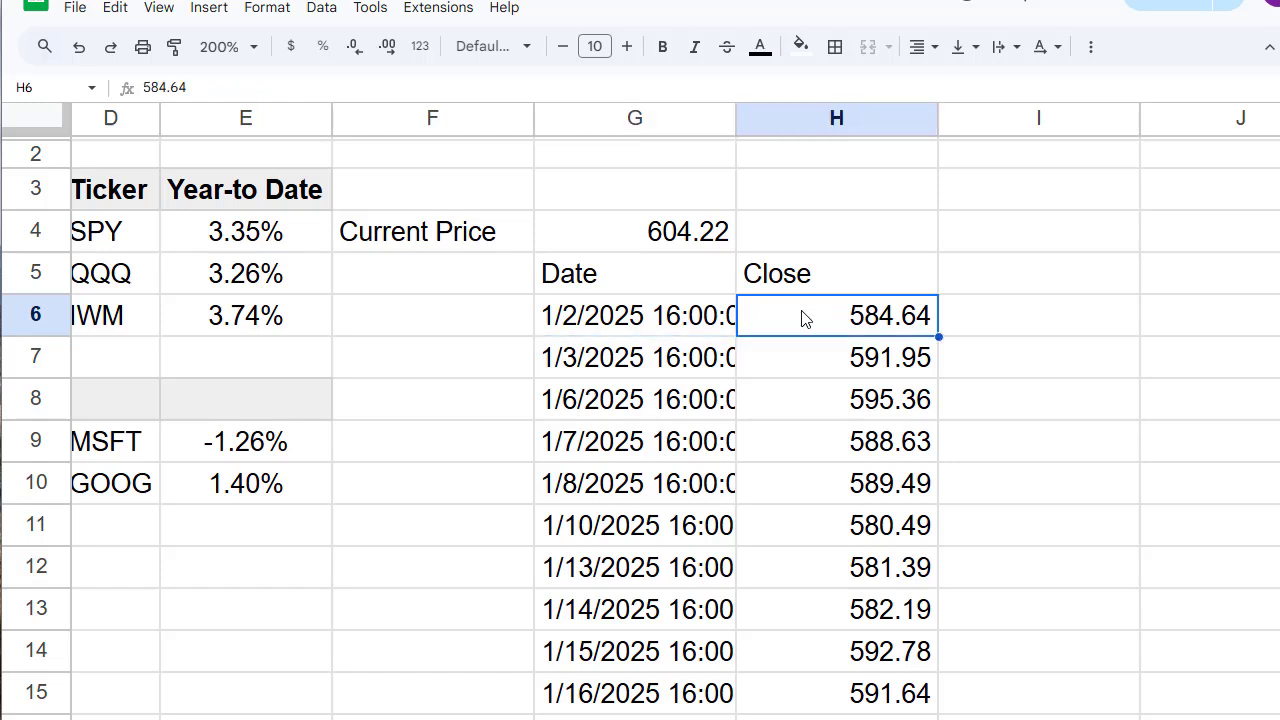
left_click(480, 280)
left_click(300, 242)
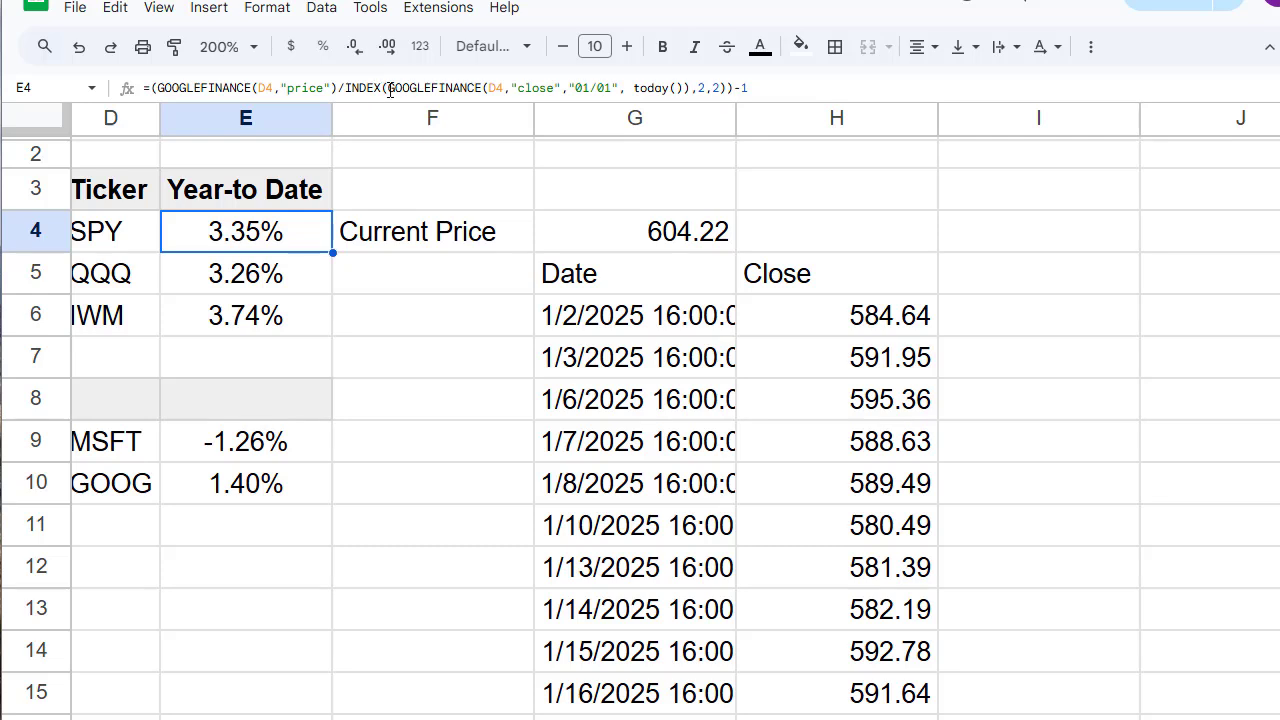
left_click_drag(390, 88, 690, 88)
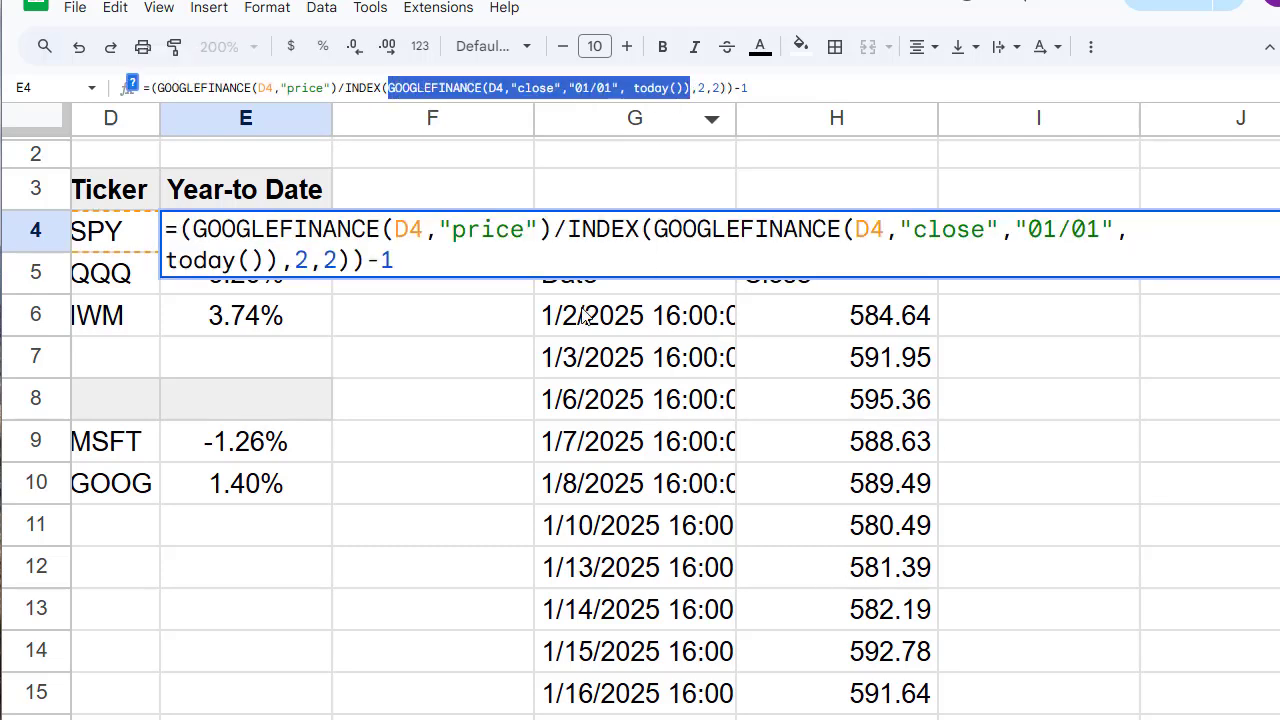
left_click(373, 87)
double_click(362, 88)
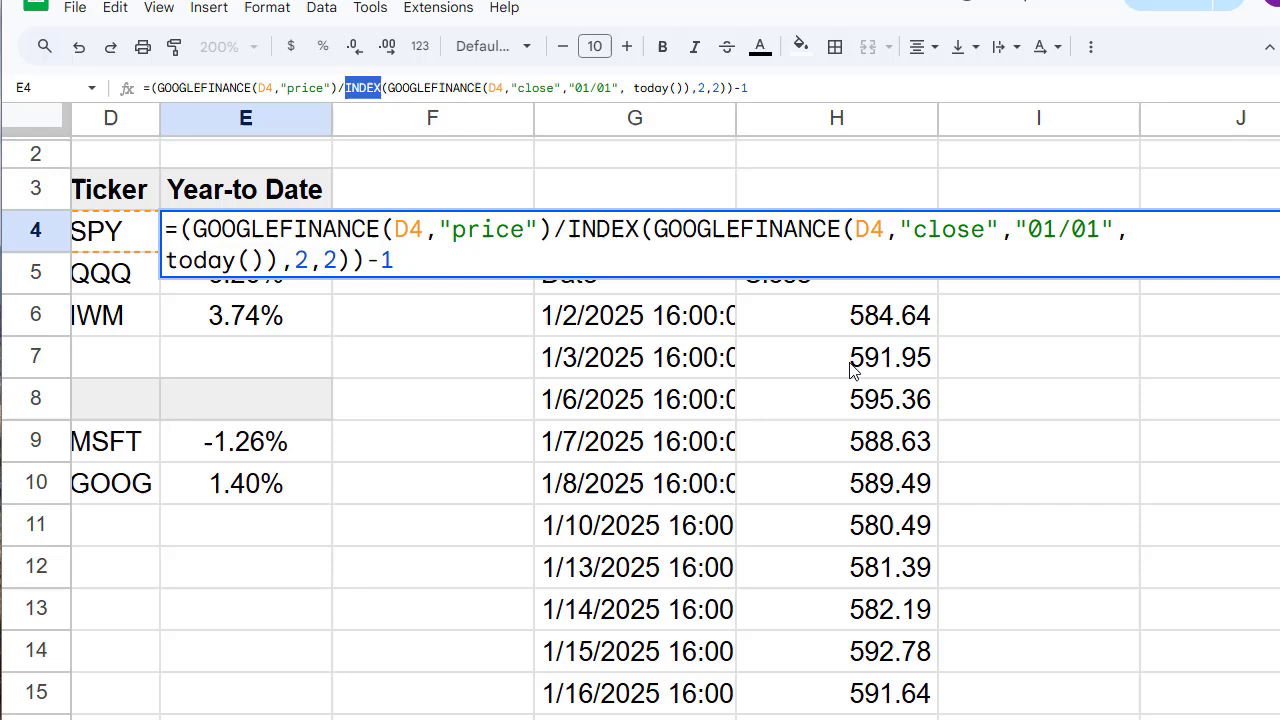
left_click_drag(700, 88, 720, 88)
double_click(702, 88)
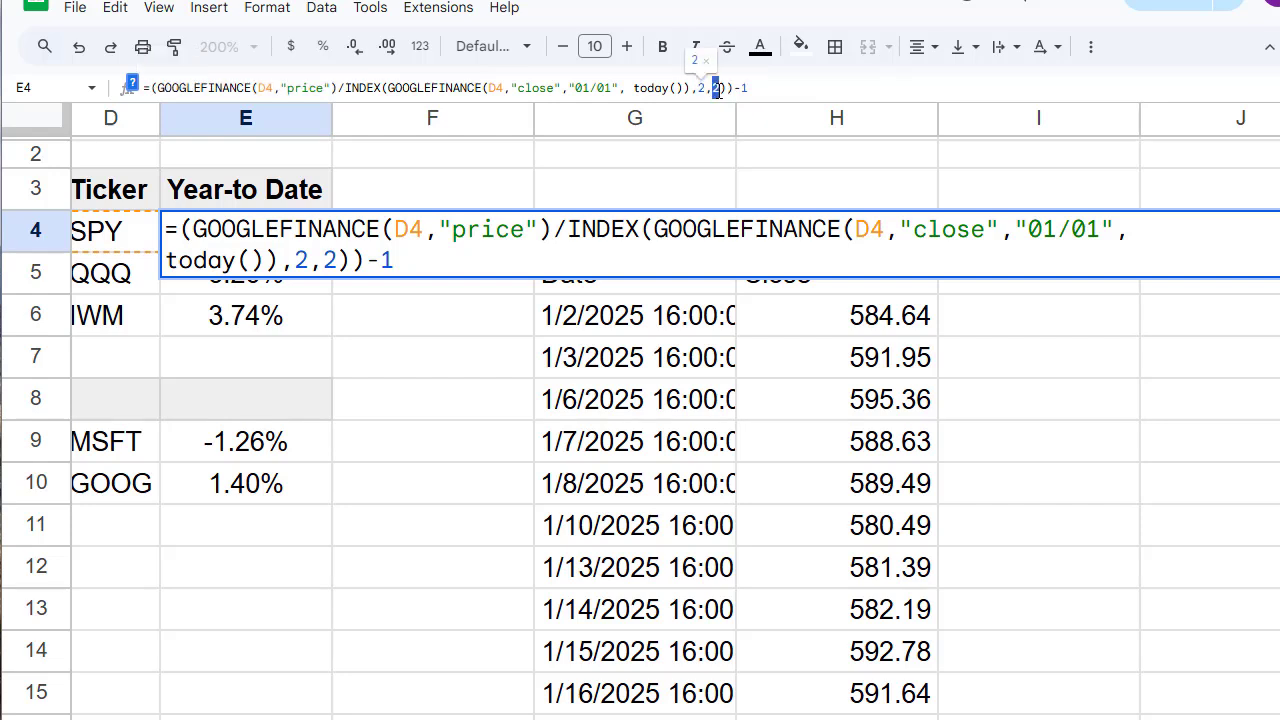
key("Escape")
left_click(888, 328)
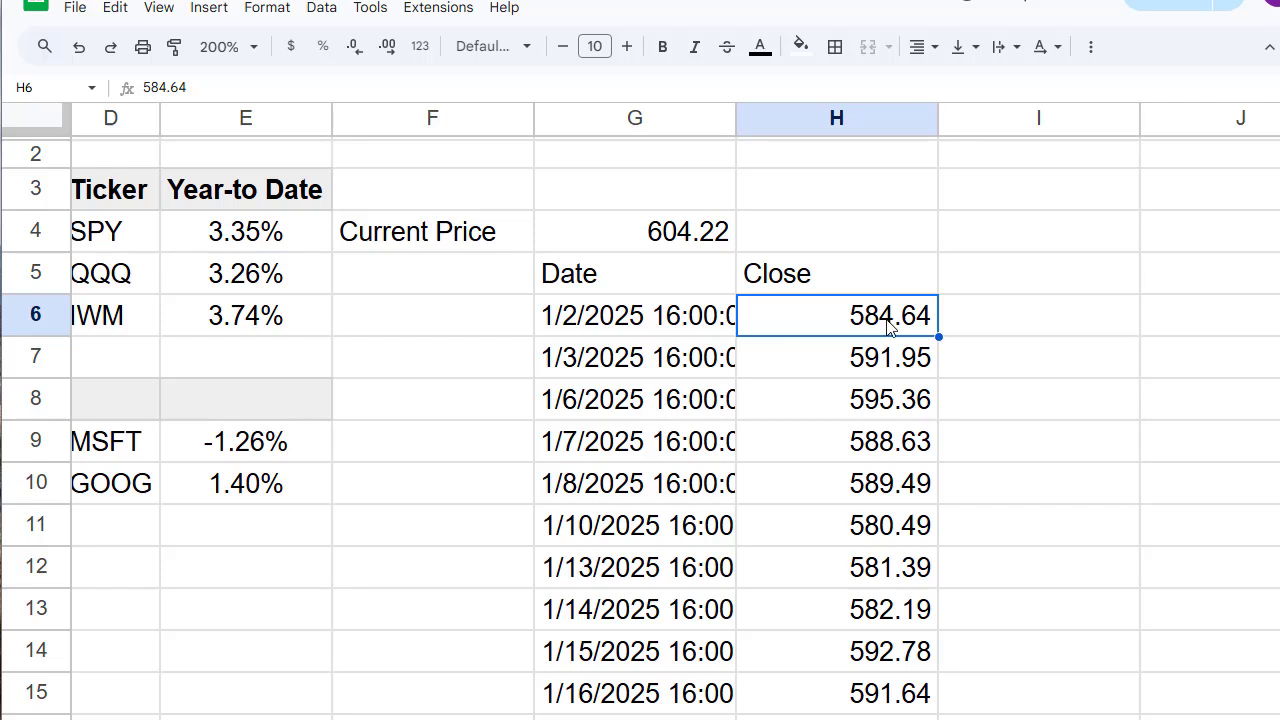
left_click(462, 288)
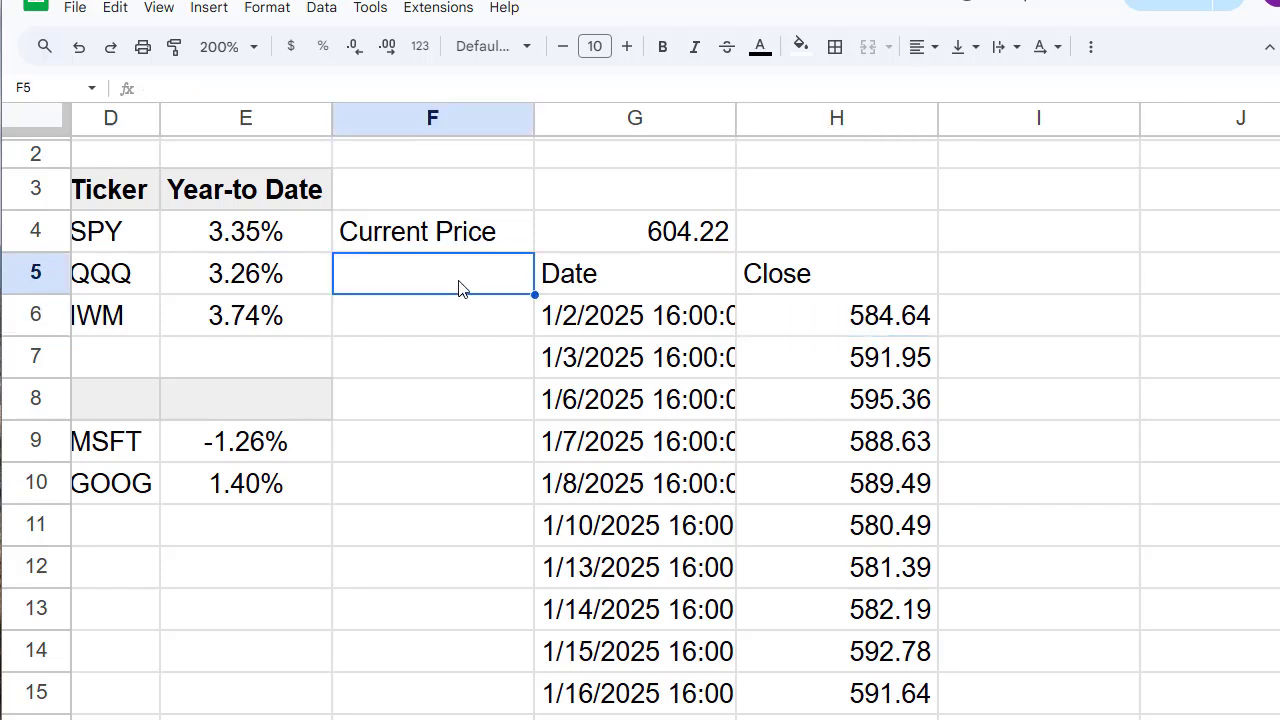
left_click(285, 247)
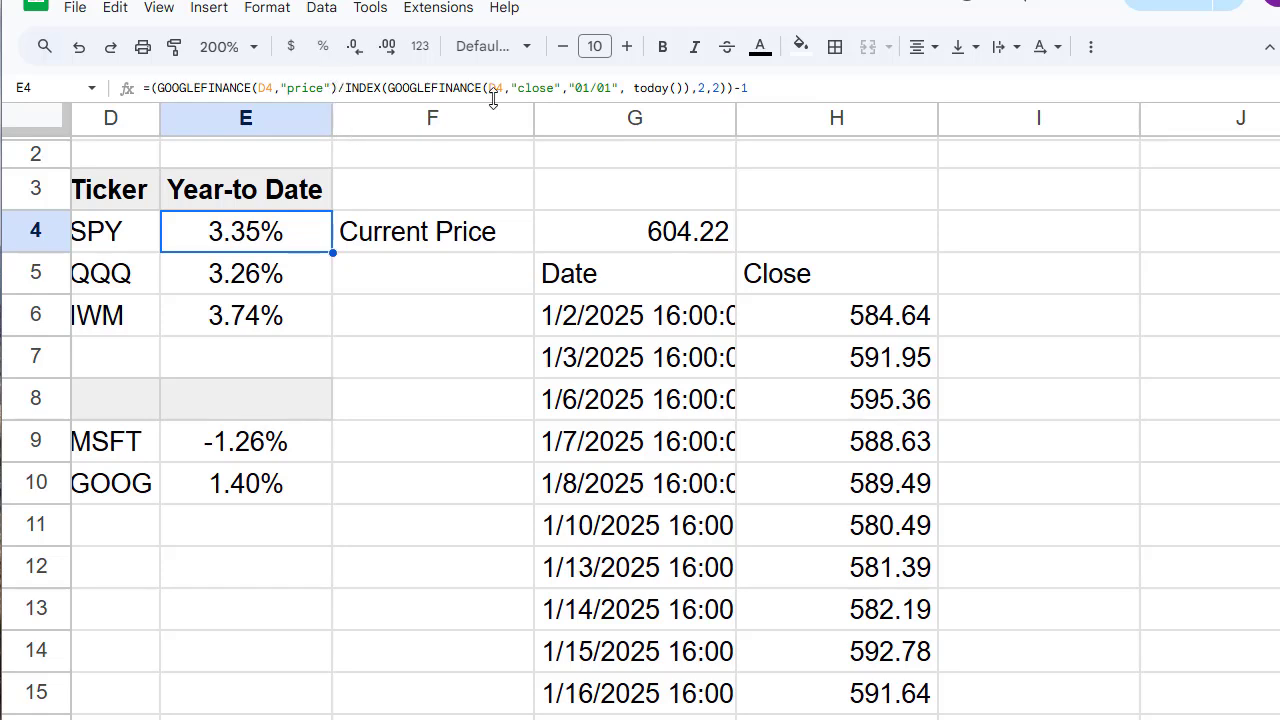
left_click(735, 88)
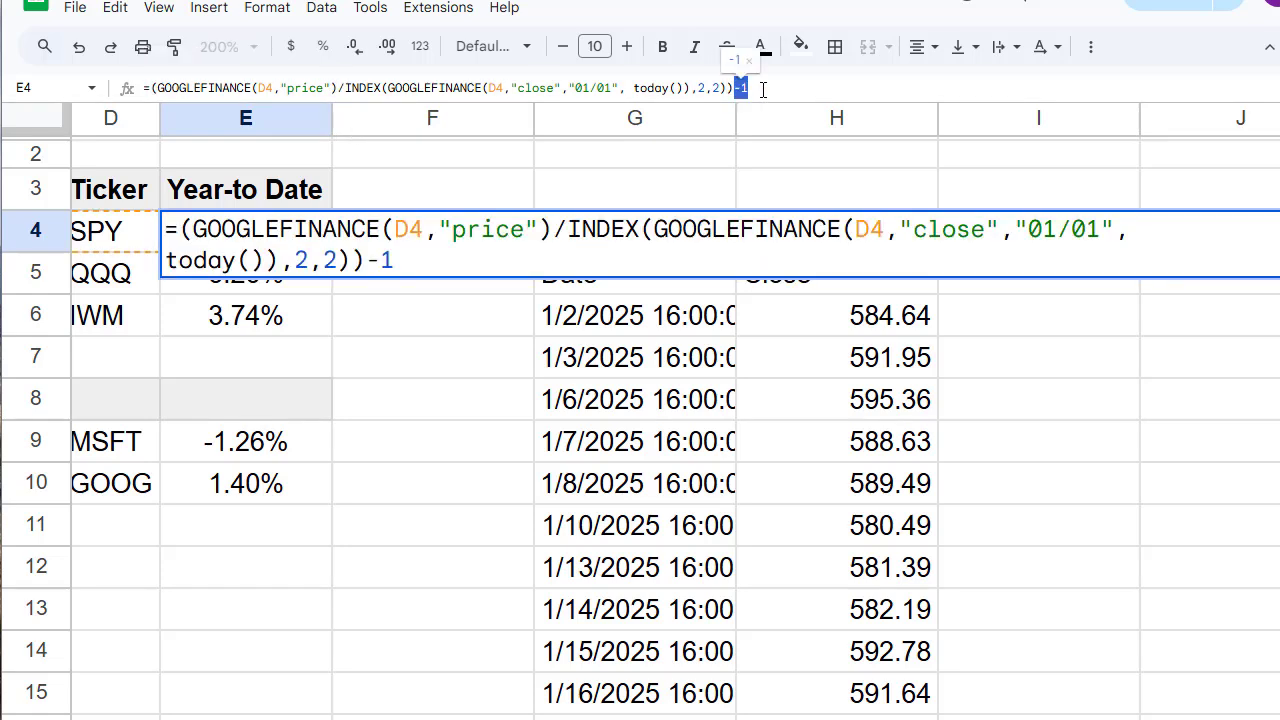
key("Escape")
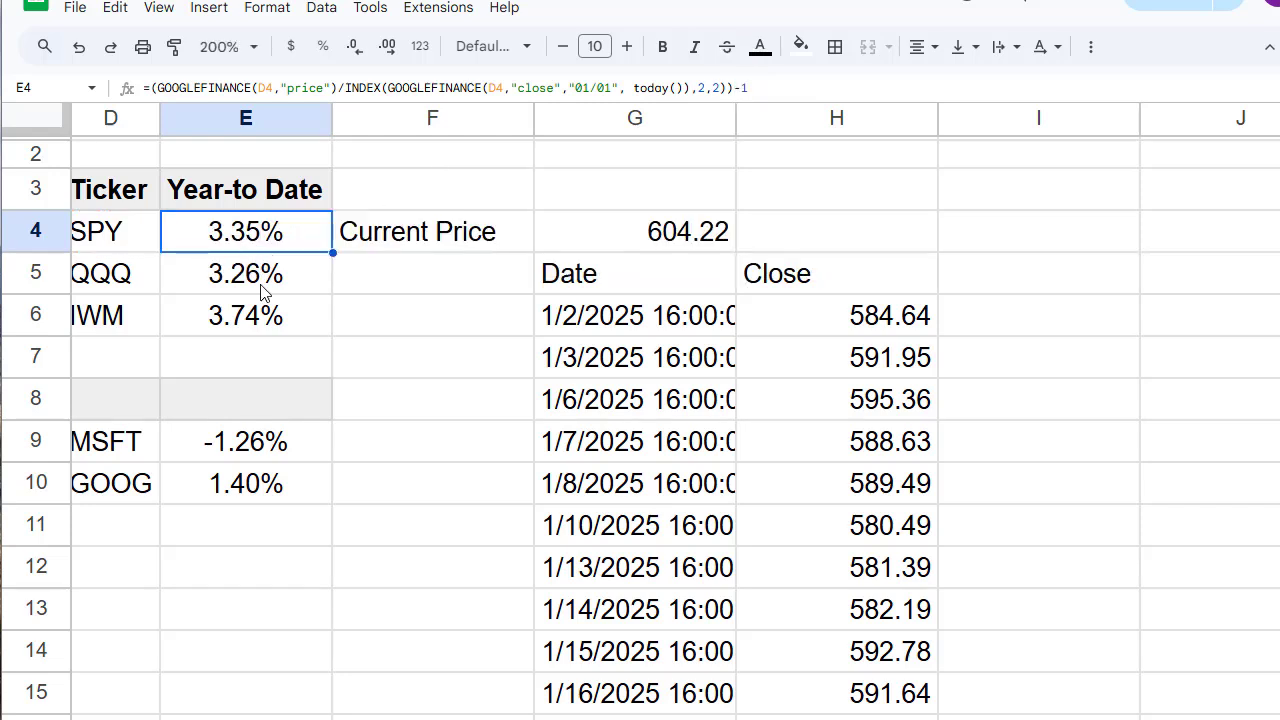
left_click_drag(263, 240, 265, 310)
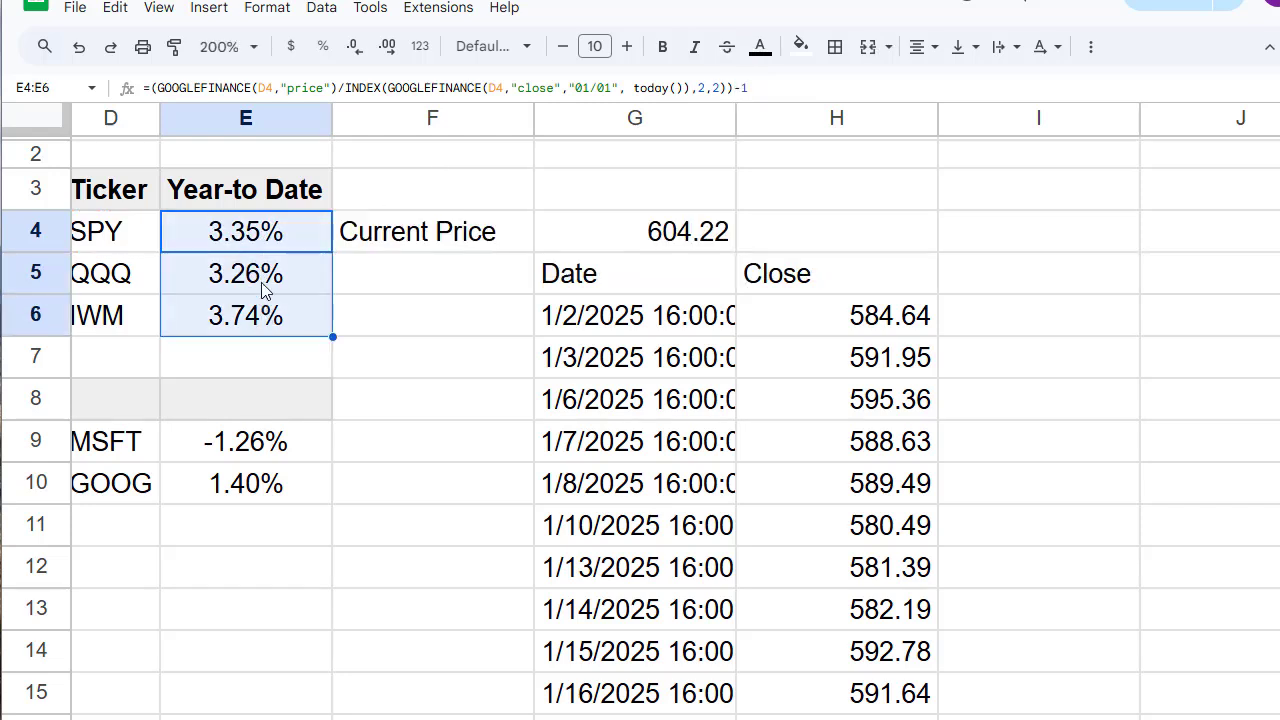
scroll(640, 250, "left", 4)
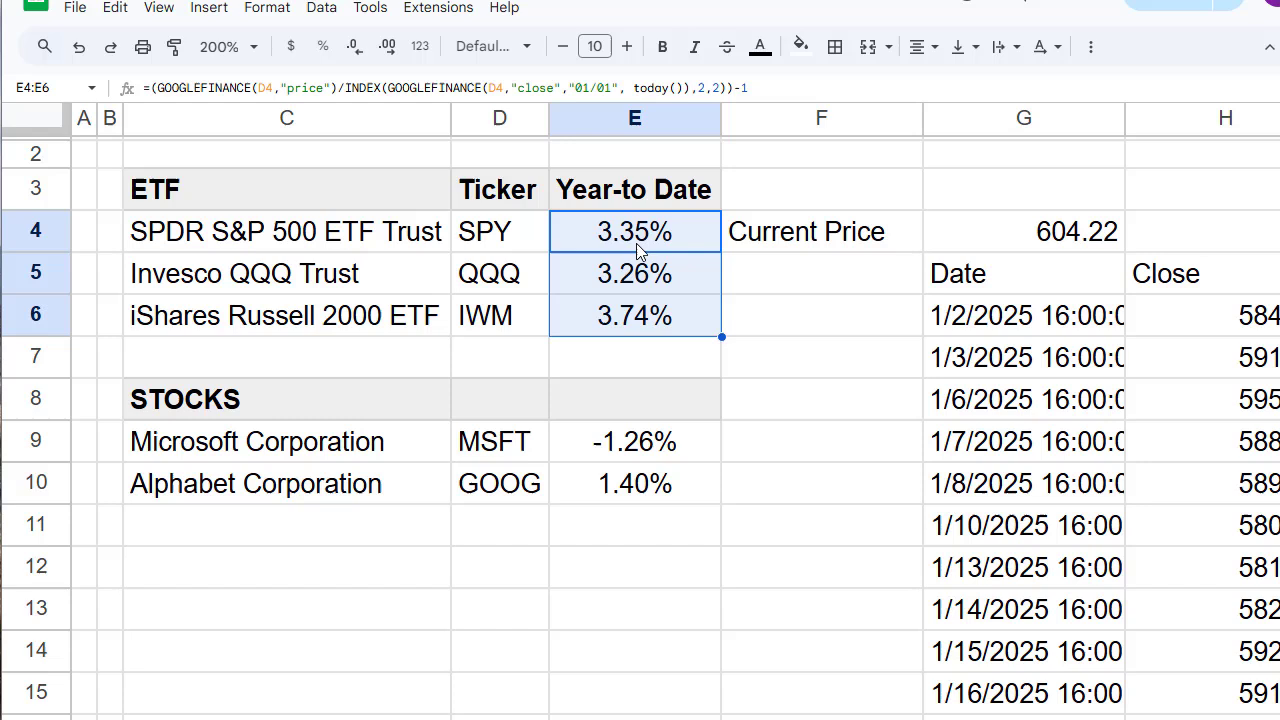
left_click(638, 245)
left_click(628, 289)
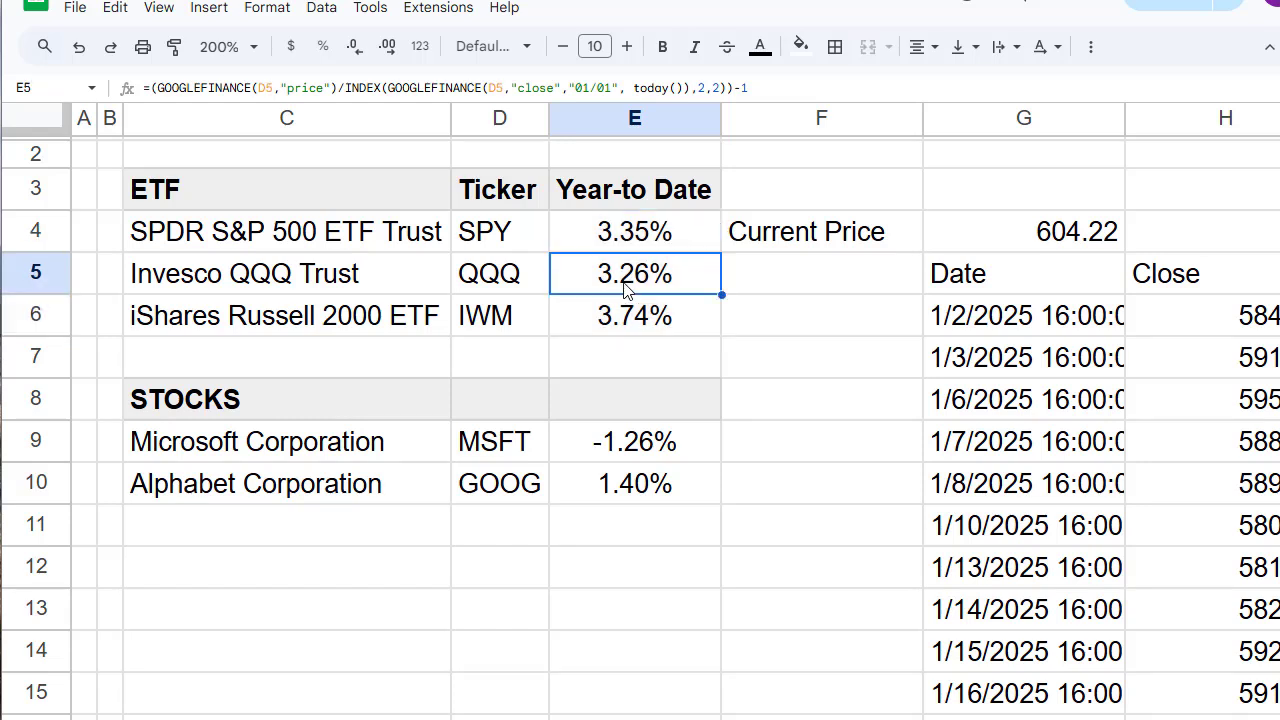